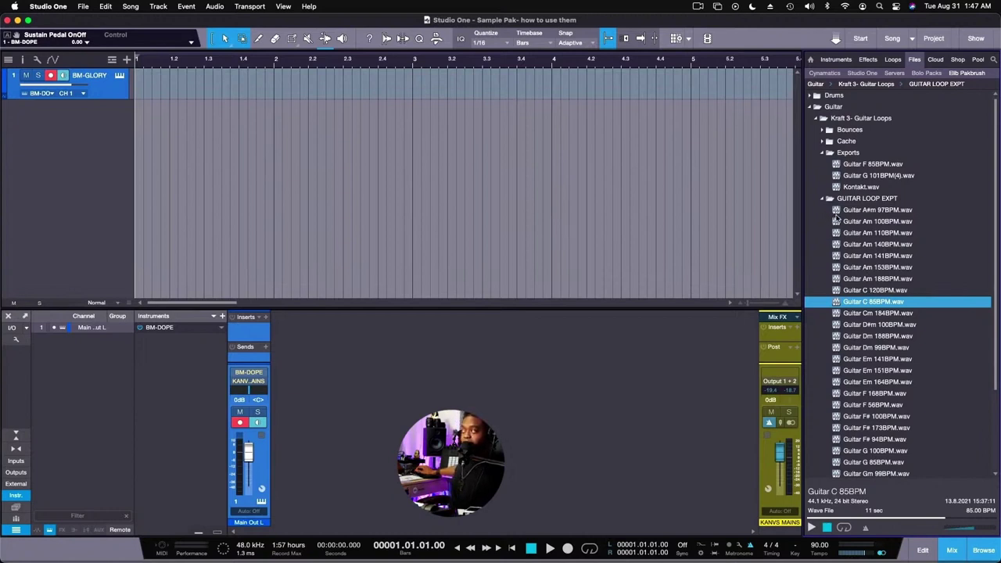
Step: Audition the Guitar A#m 97, Am 100/110/140/188 loops, ending on Guitar C 120BPM.wav
left_click(848, 211)
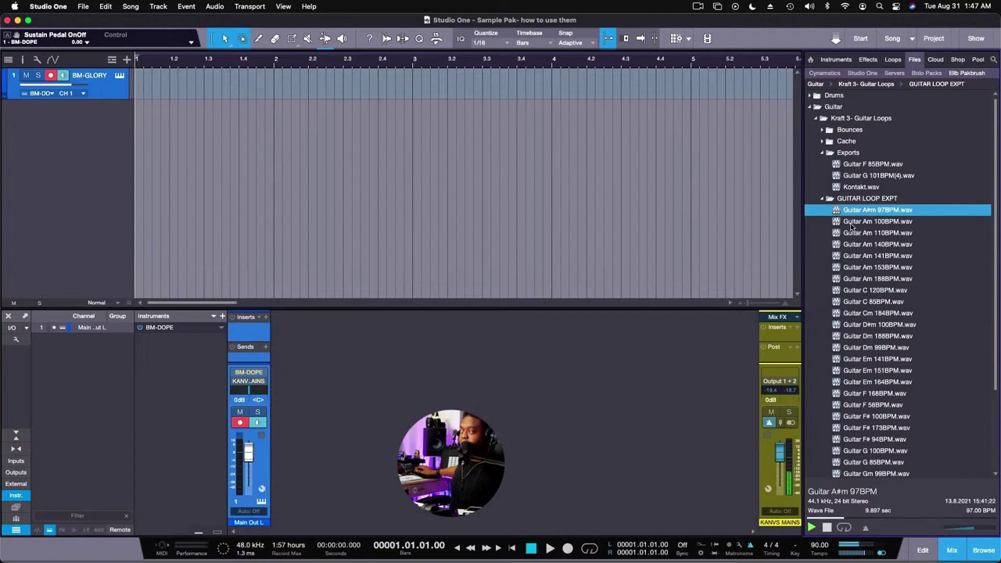
left_click(850, 223)
left_click(854, 233)
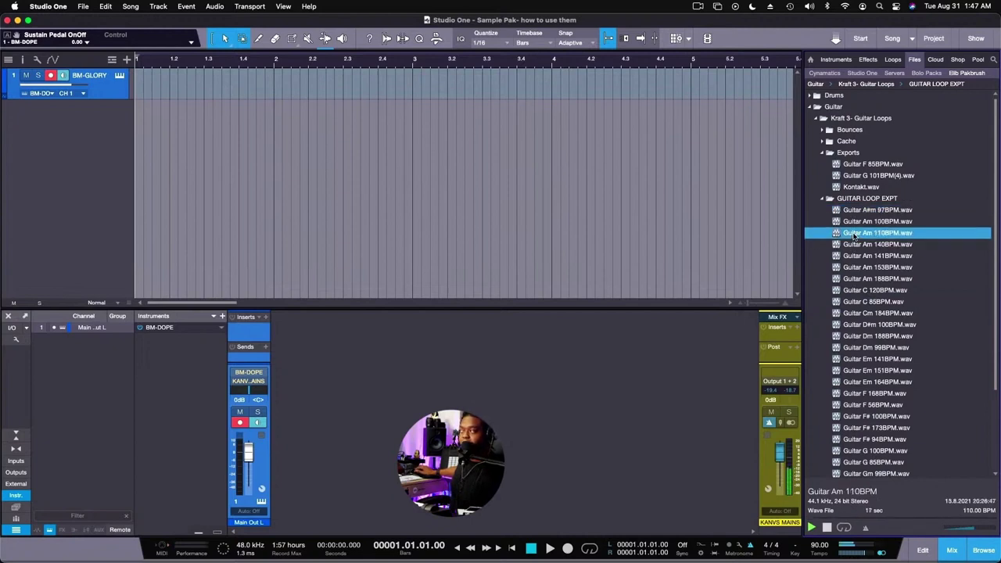
left_click(863, 245)
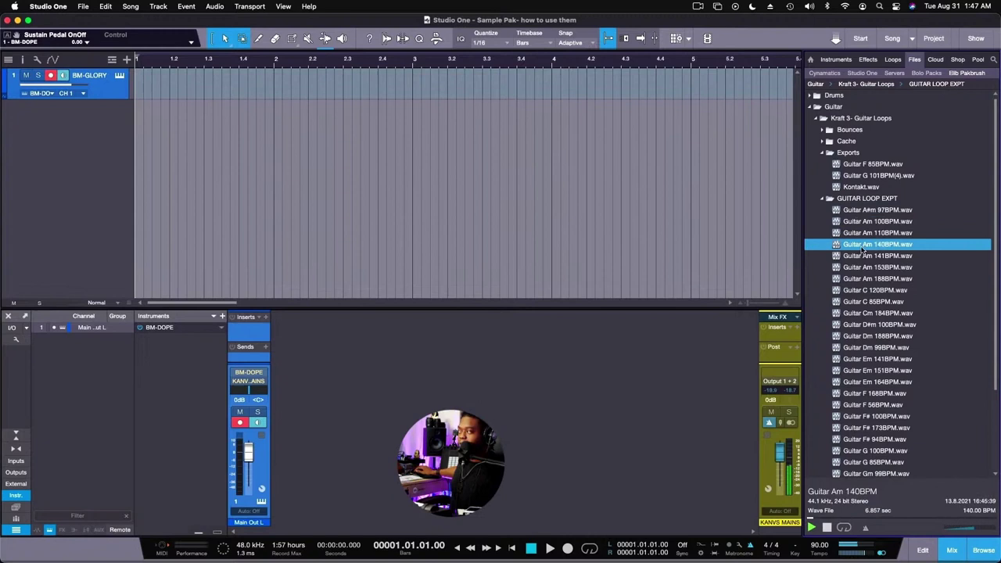
left_click(871, 274)
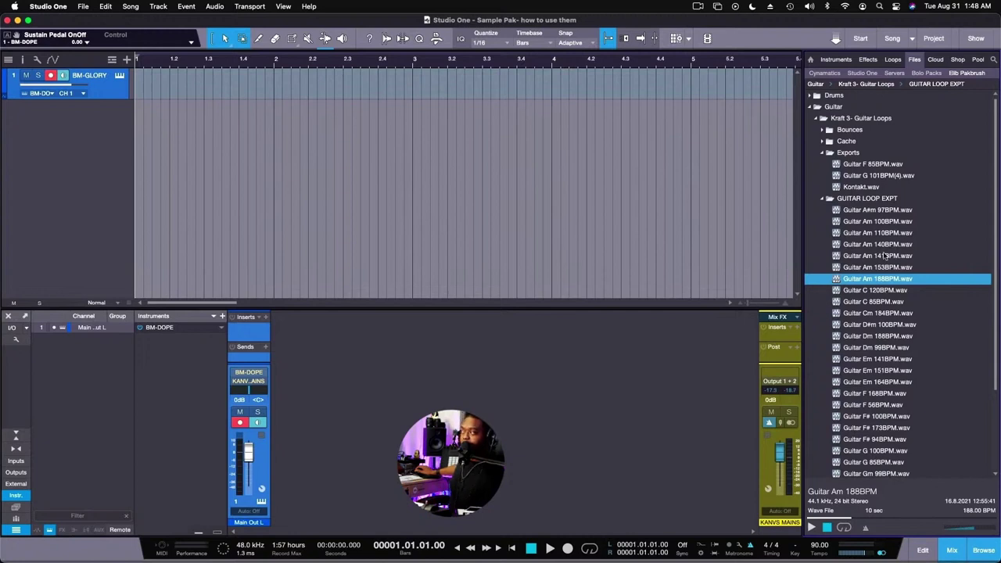
left_click(884, 291)
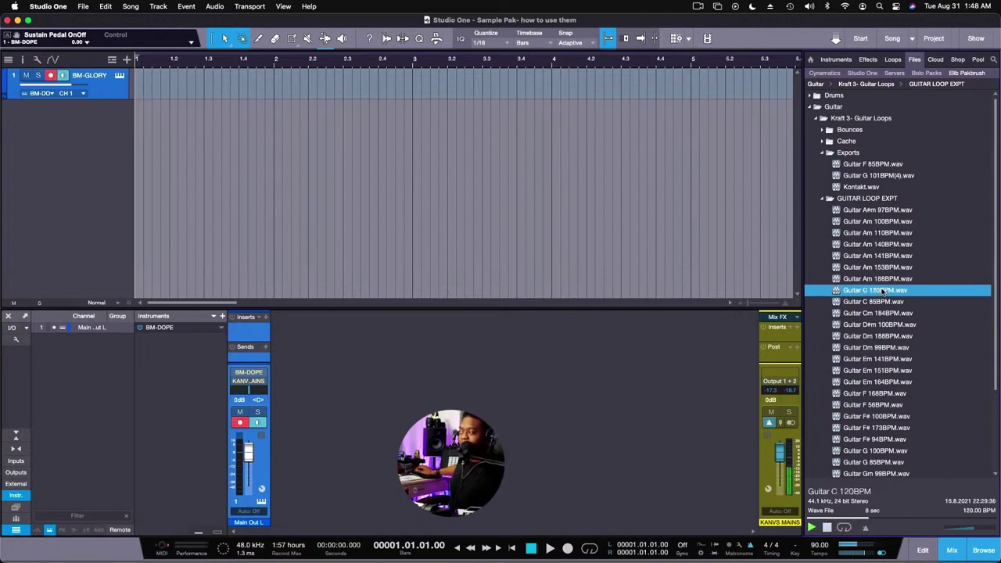
Step: Place Guitar C 120BPM.wav at bar 1 on a new audio track, spanning four bars
left_click_drag(883, 290, 126, 156)
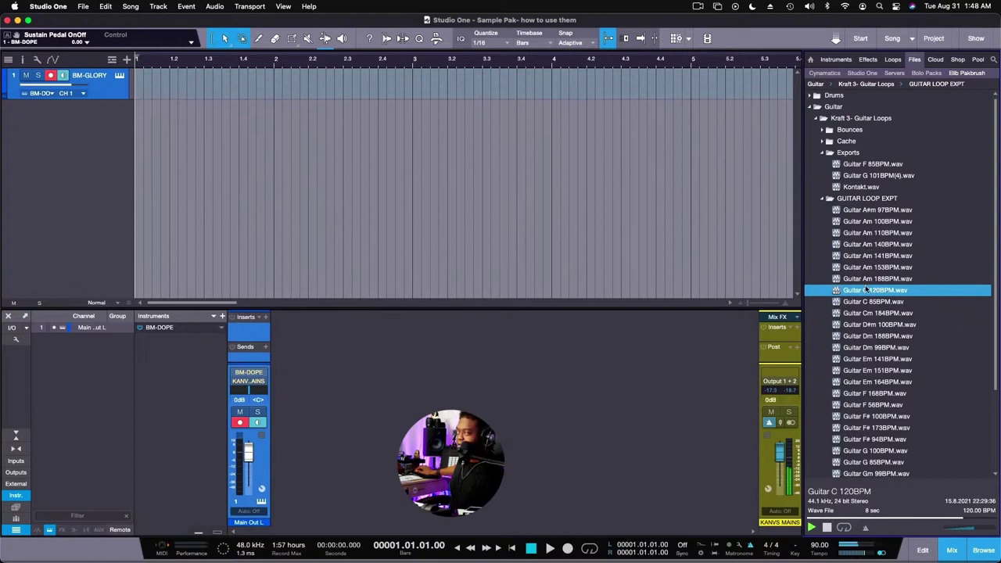
left_click_drag(865, 290, 167, 121)
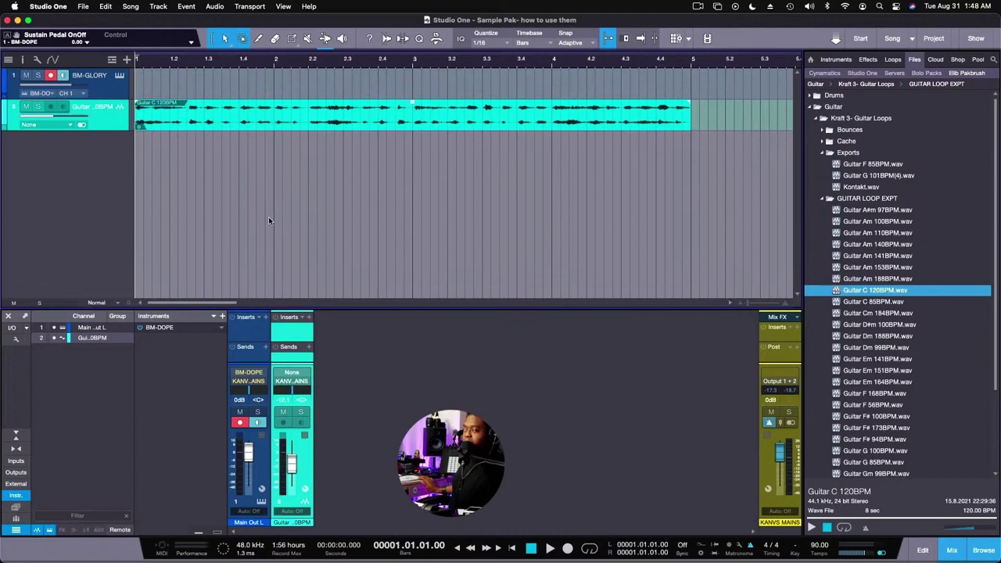
key("super+comma")
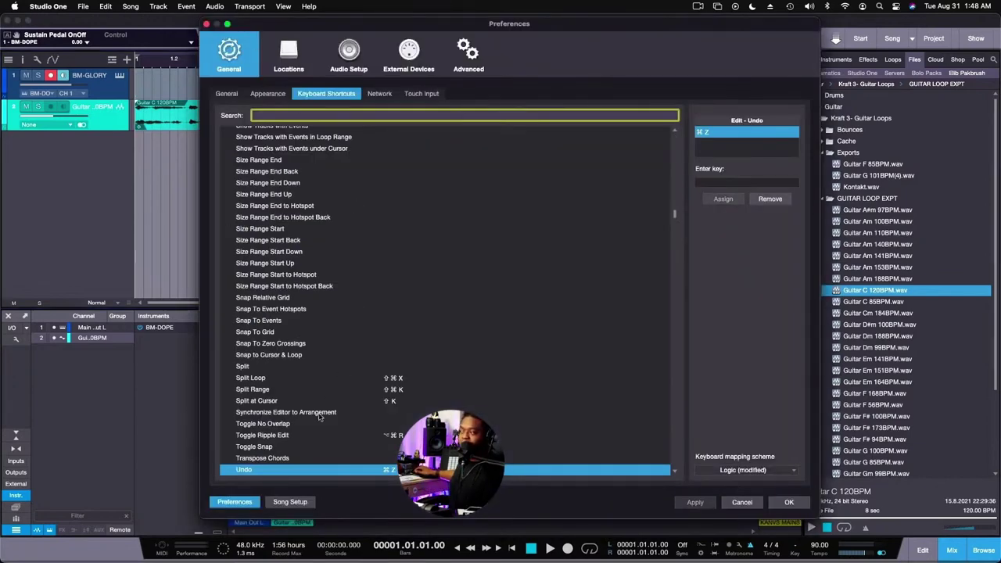
left_click(296, 503)
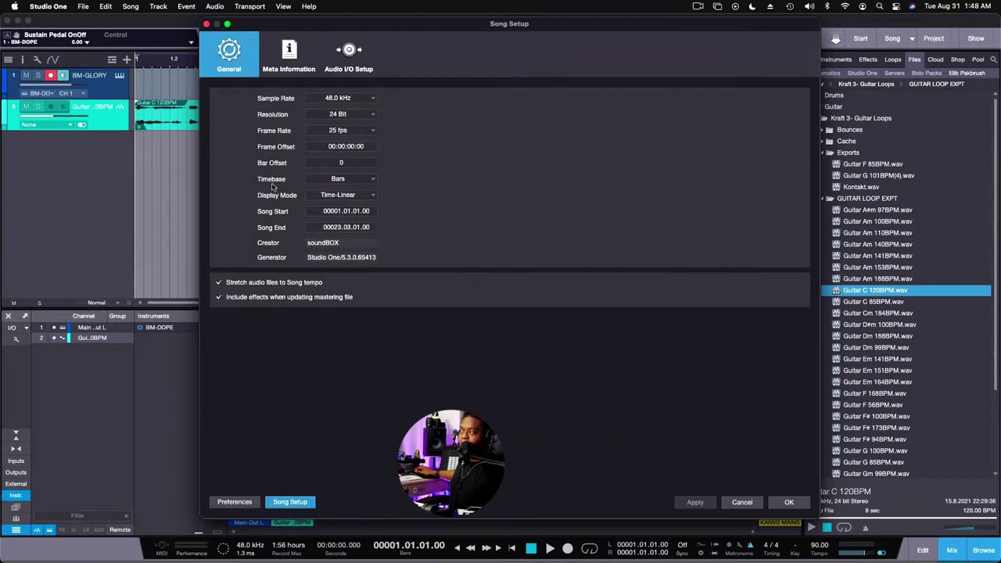
left_click(219, 283)
left_click(220, 283)
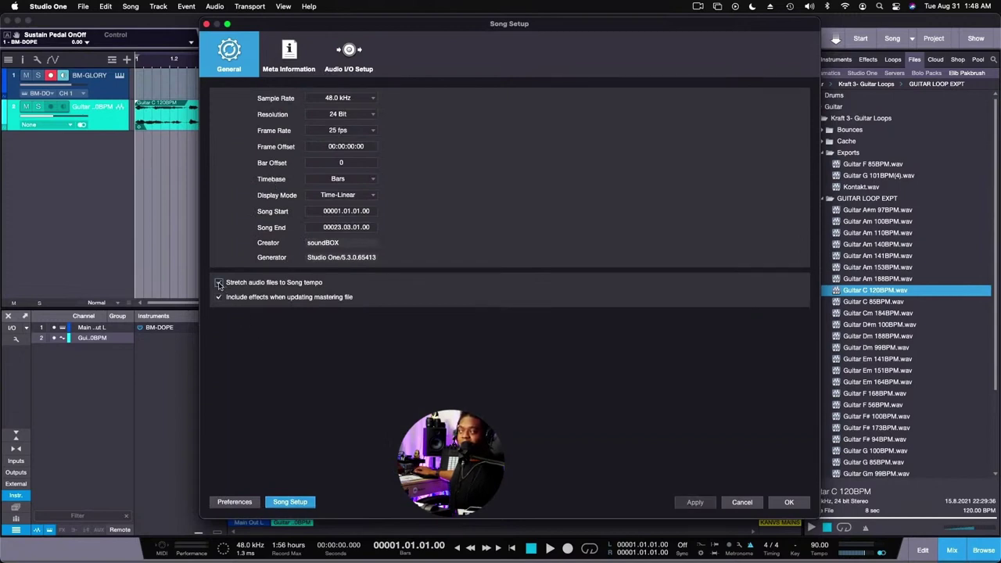
left_click(219, 283)
left_click(220, 283)
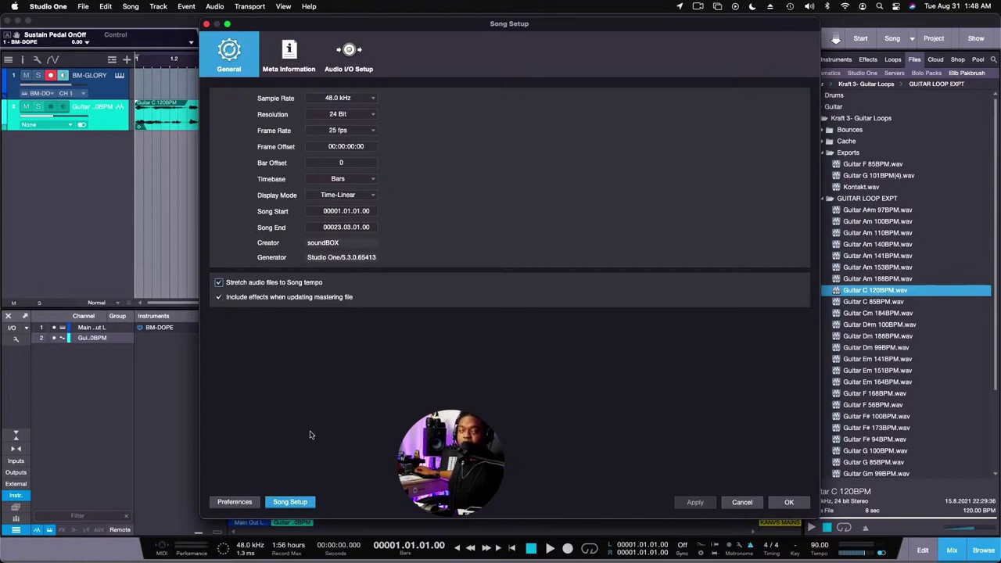
key("Return")
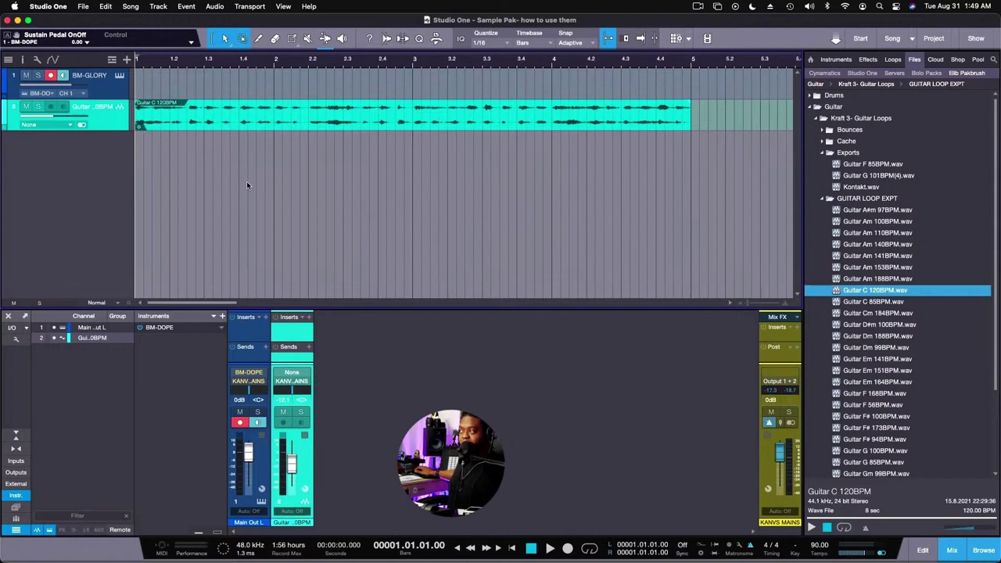
Step: Play and stop the guitar loop, then show its Inspector settings
key("space")
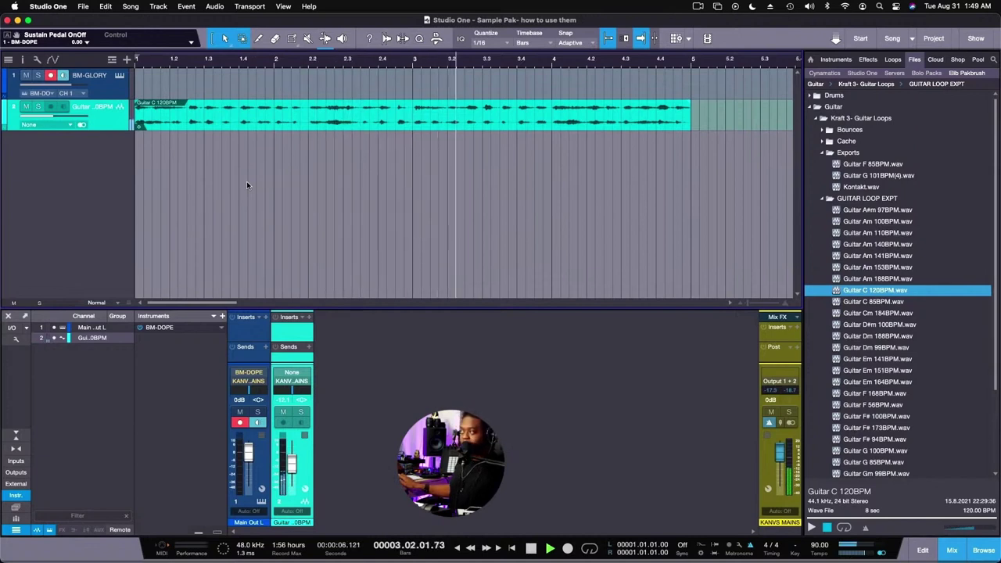
key("space")
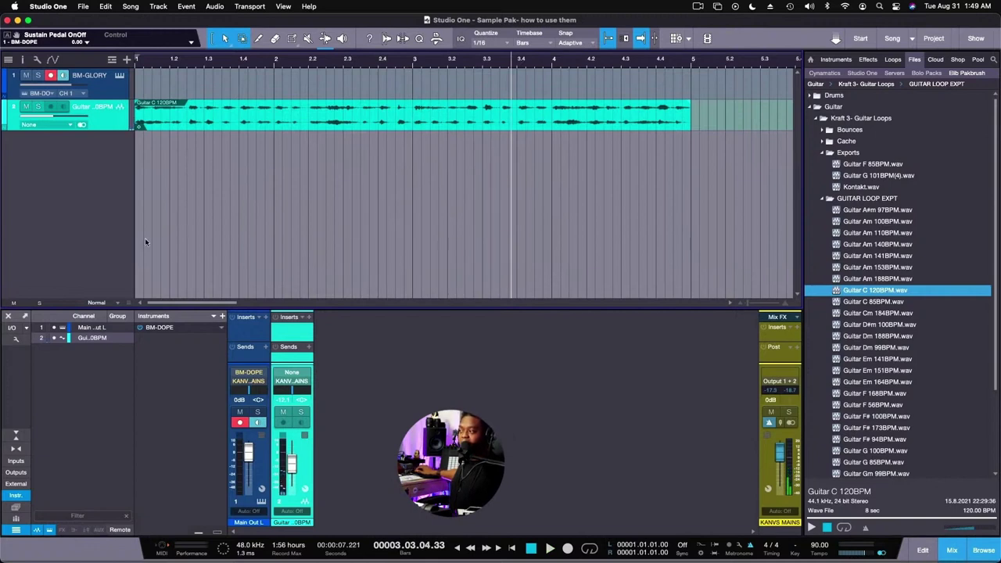
key("F4")
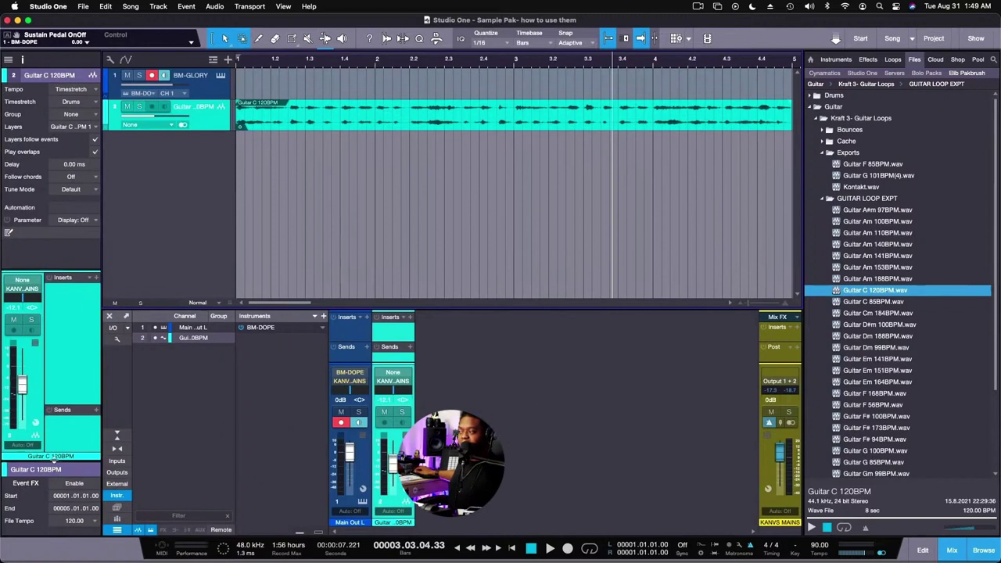
Step: Check the loop's Speedup and File Tempo 120.00 so the song tempo reads 120.00
left_click_drag(54, 457, 29, 315)
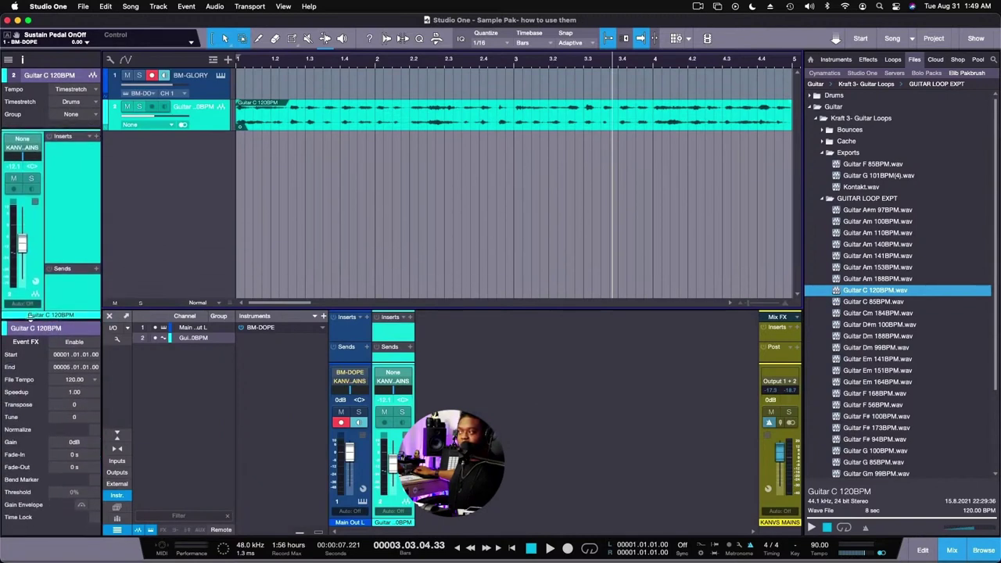
left_click(22, 60)
left_click(22, 60)
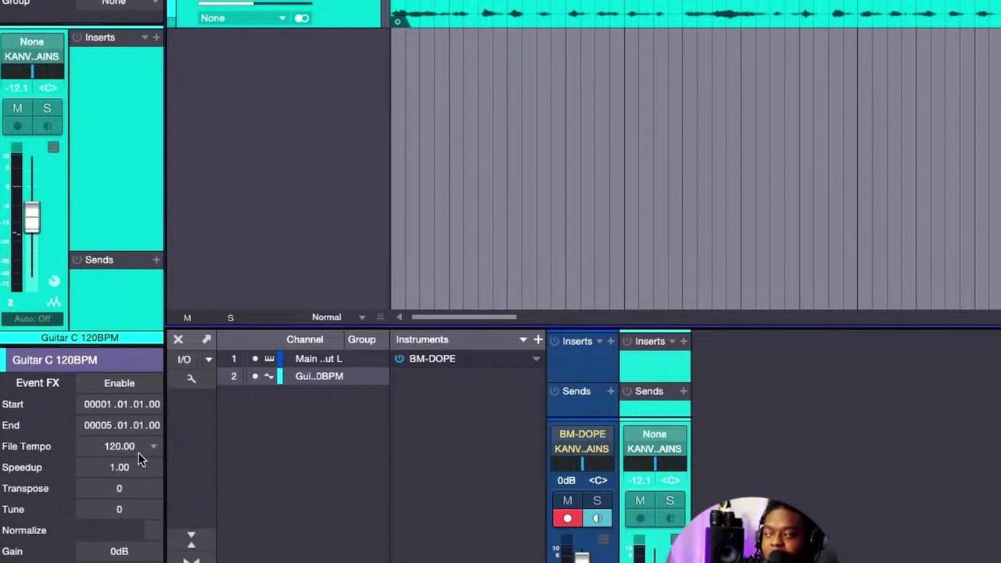
left_click(133, 468)
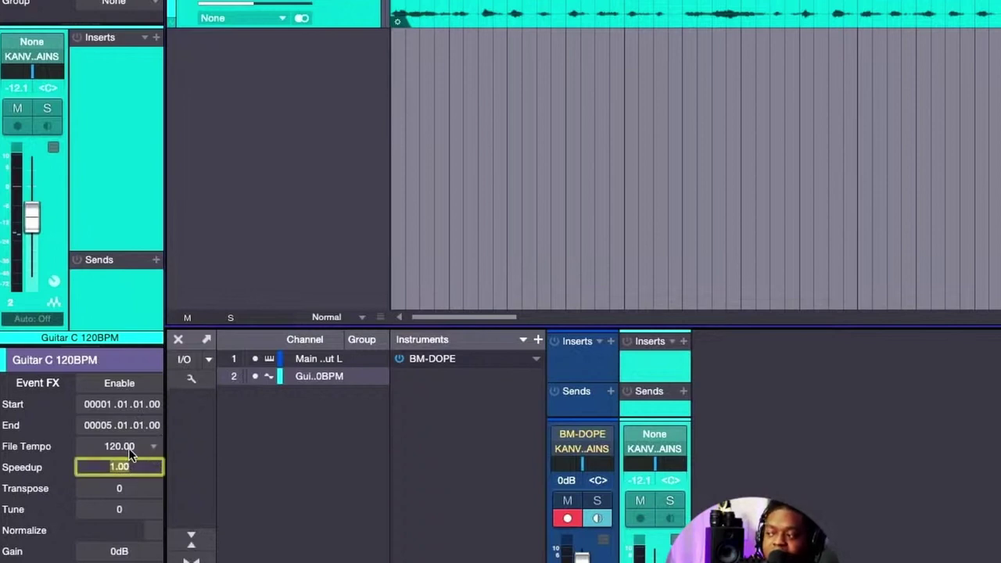
left_click(128, 447)
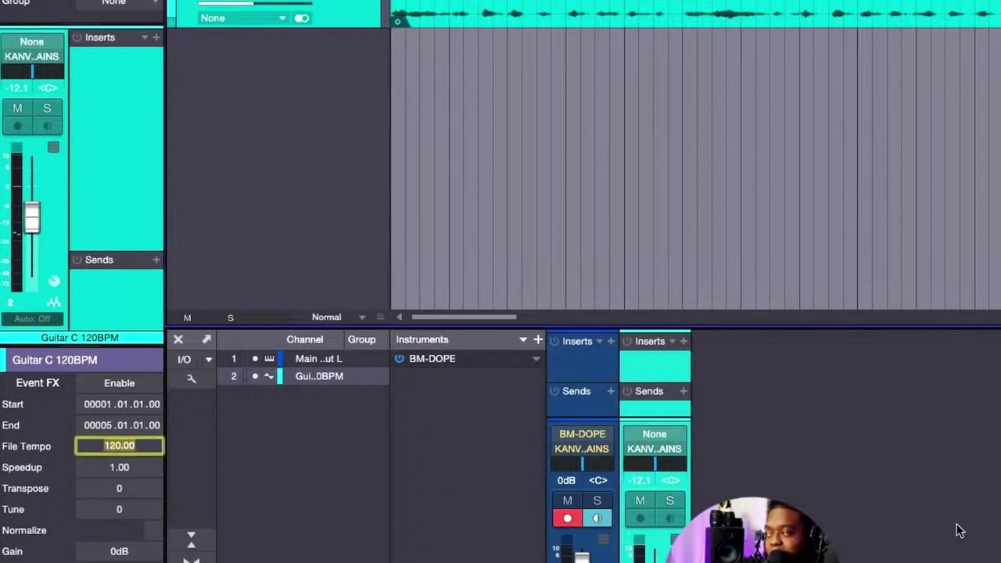
key("Return")
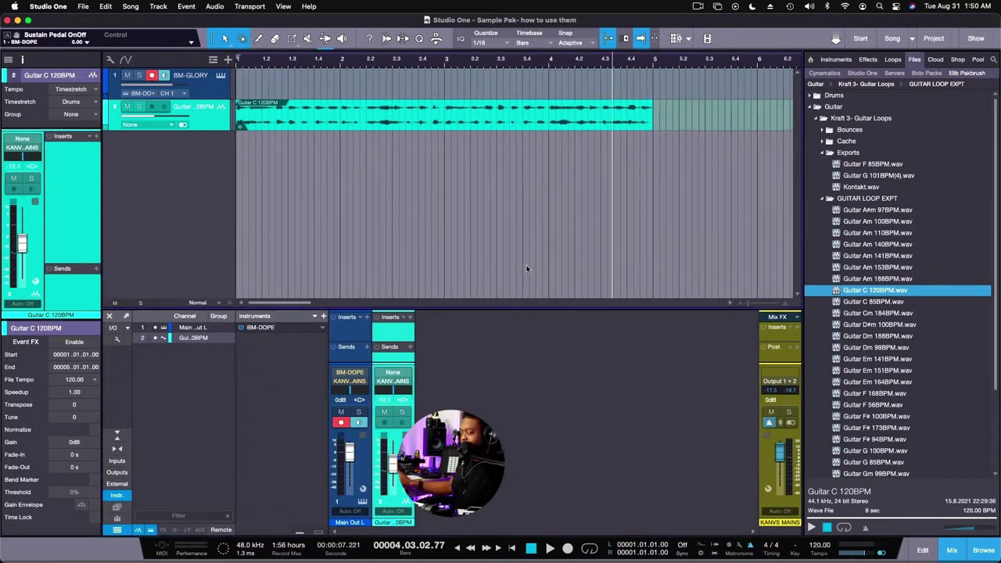
Step: Replay the loop from the start, zoom in with taller tracks, and hide the Browser
key("comma")
key("space")
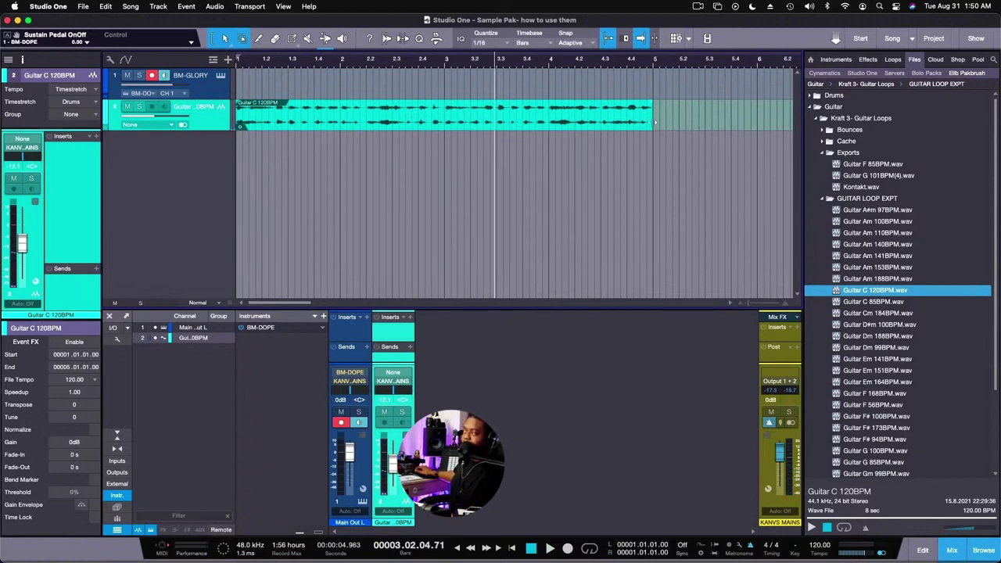
key("shift+e")
key("shift+e")
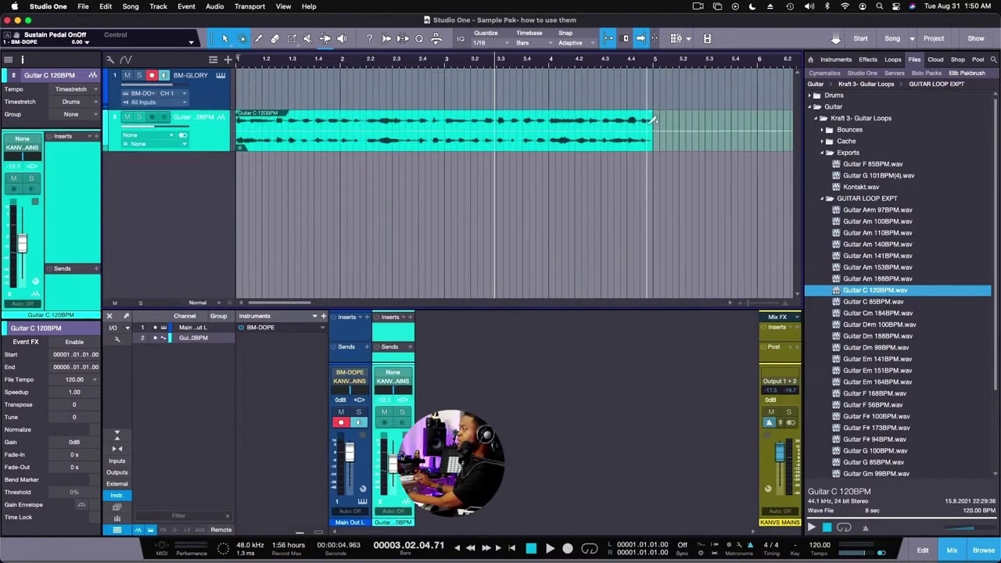
key("e")
key("e")
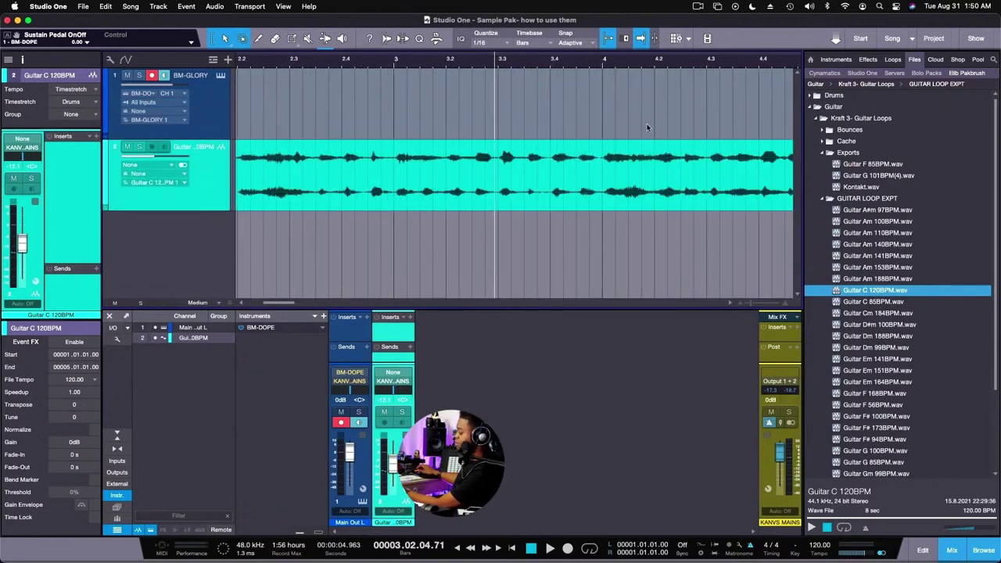
key("F5")
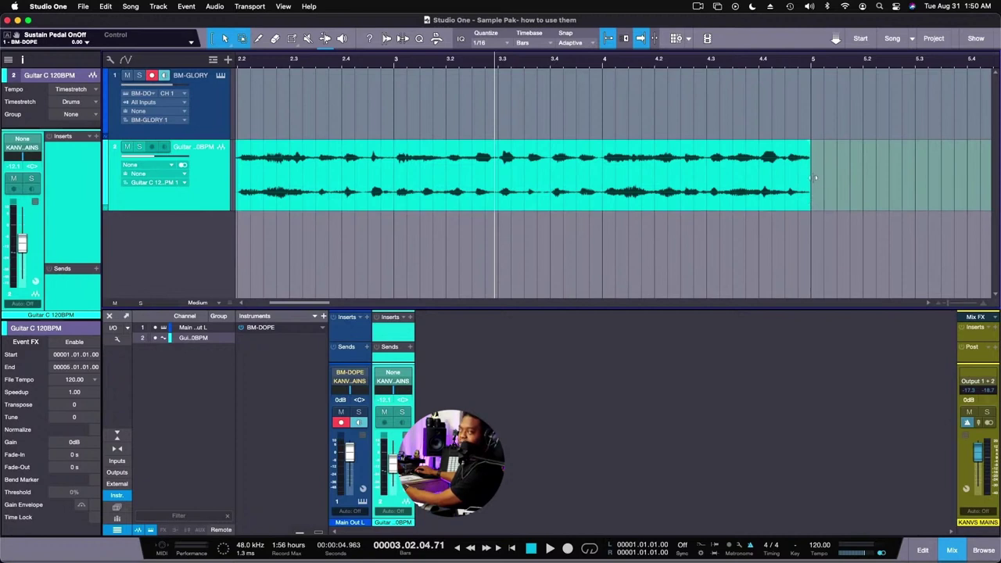
Step: Time-stretch the guitar loop to end at bar 3, giving Speedup 2.00
left_click_drag(813, 178, 696, 177)
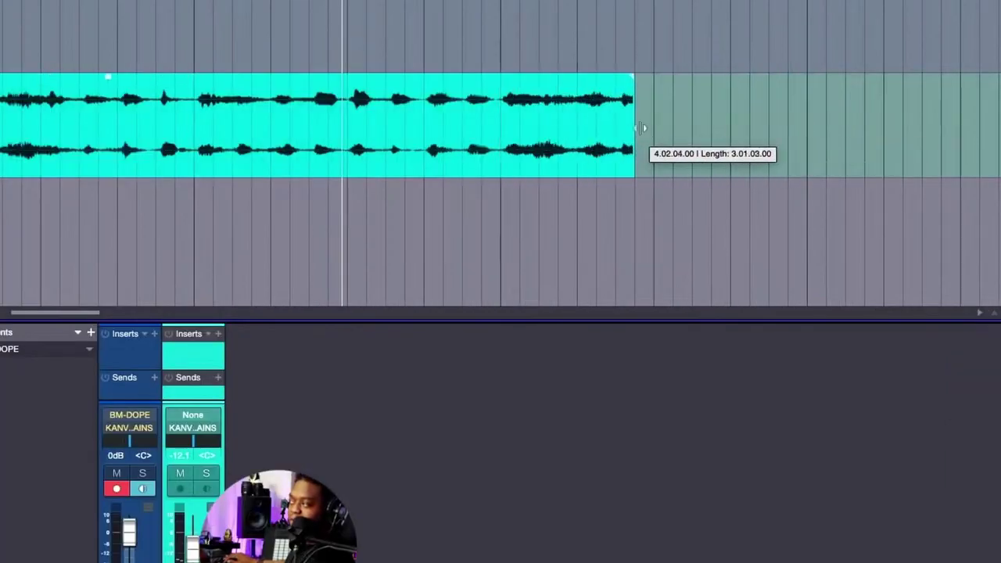
left_click_drag(639, 127, 951, 133)
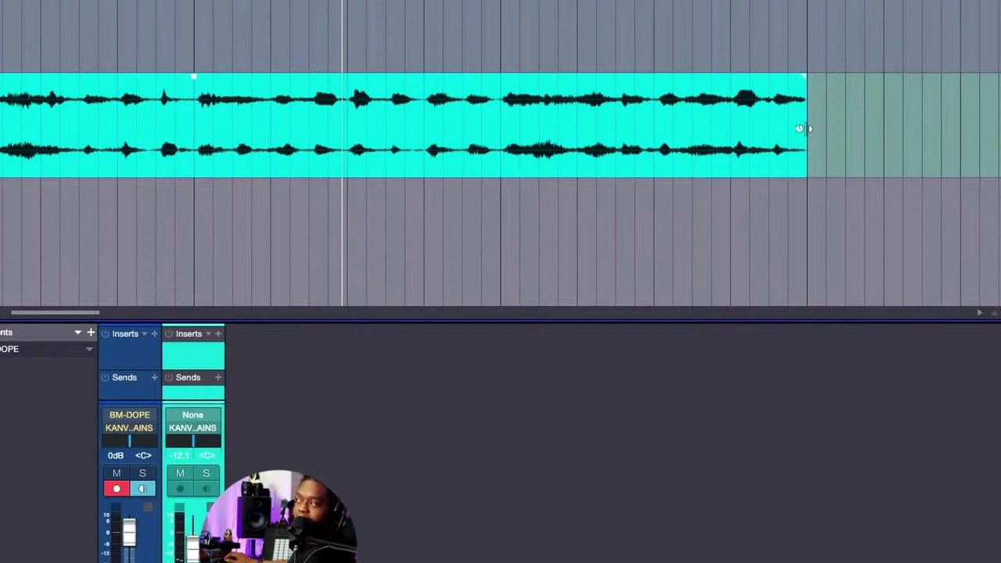
left_click_drag(802, 129, 266, 164)
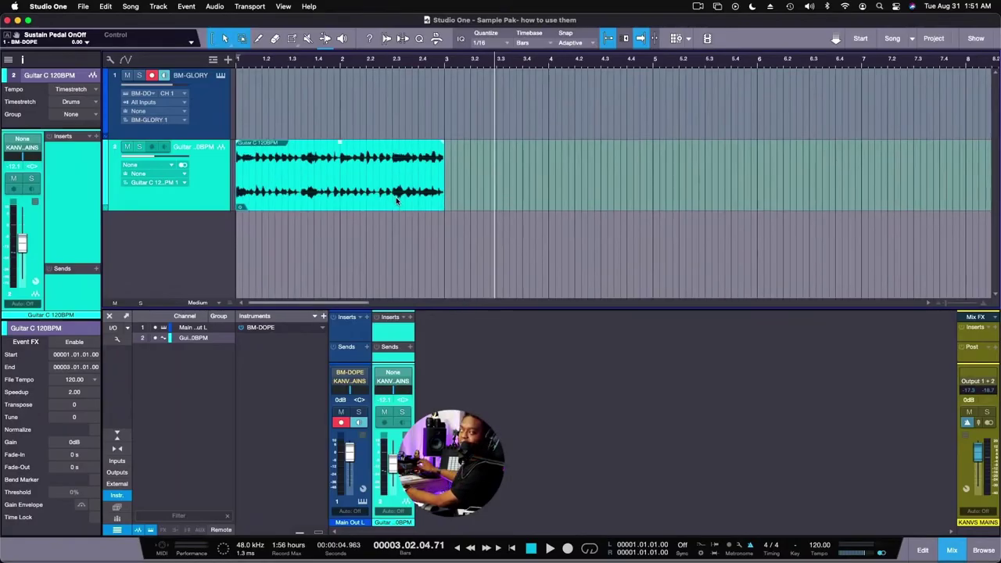
Step: Play the stretched loop, undo it back to Speedup 1.00 at bar 5, and reshow the Browser
key("comma")
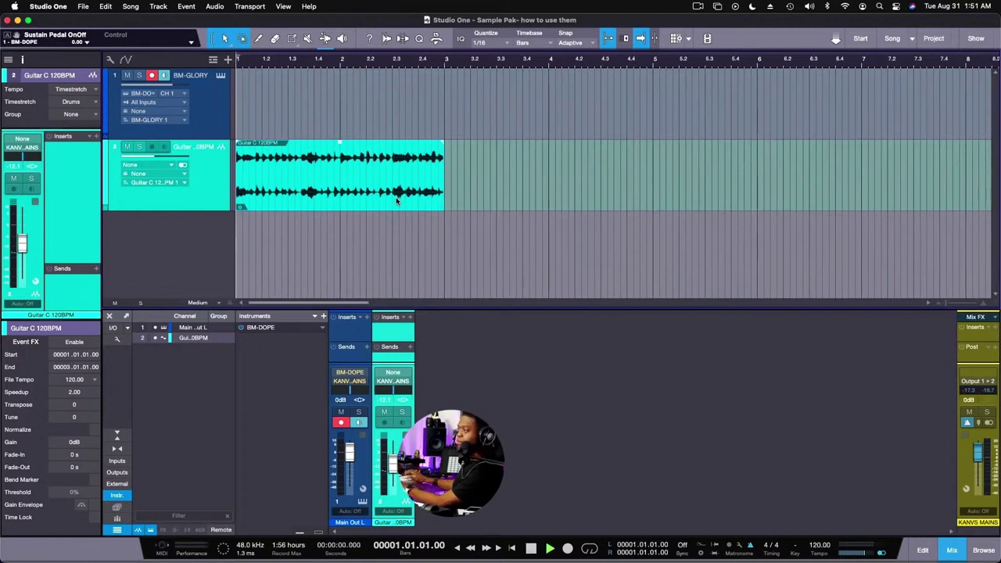
key("space")
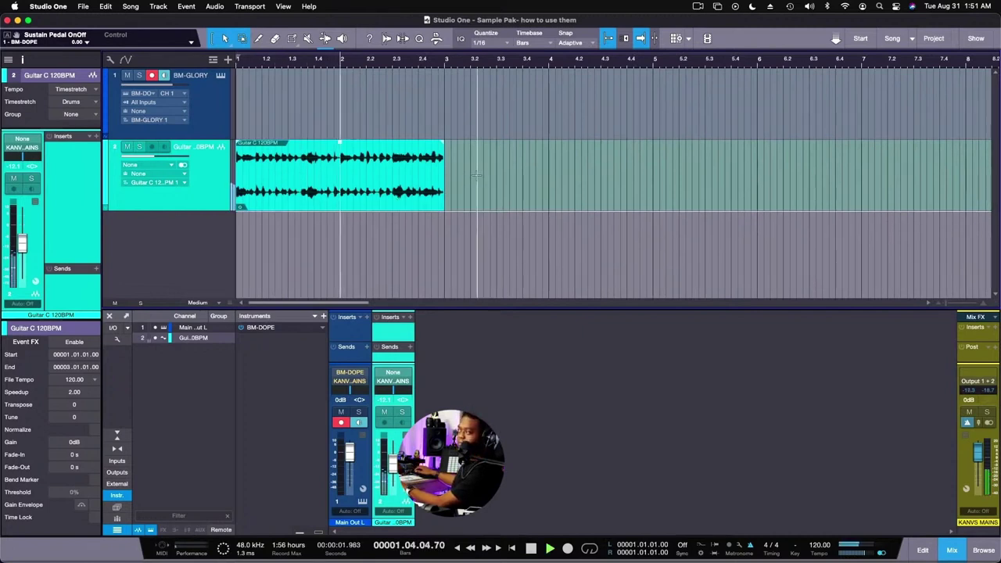
key("space")
key("super+z")
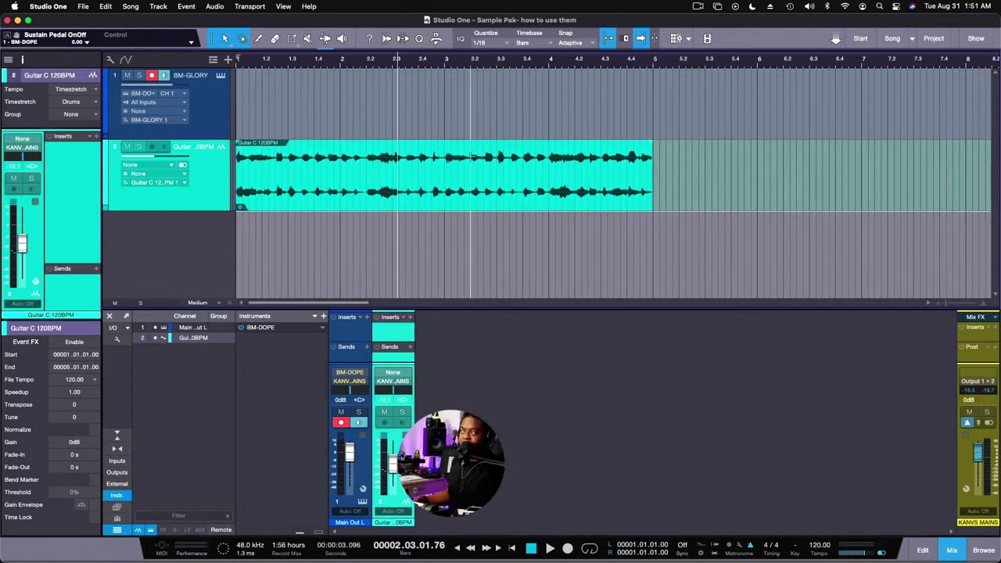
key("F5")
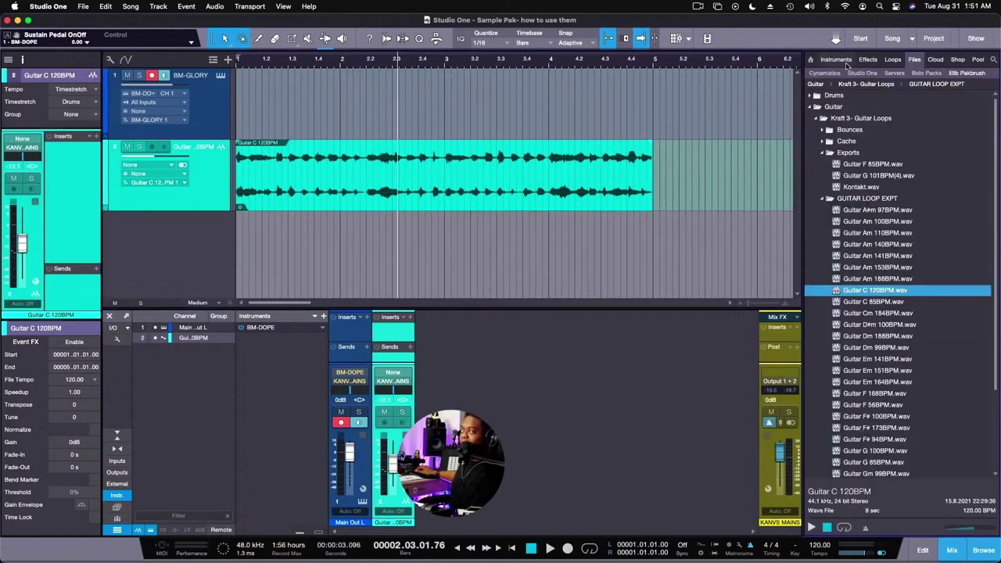
left_click(840, 61)
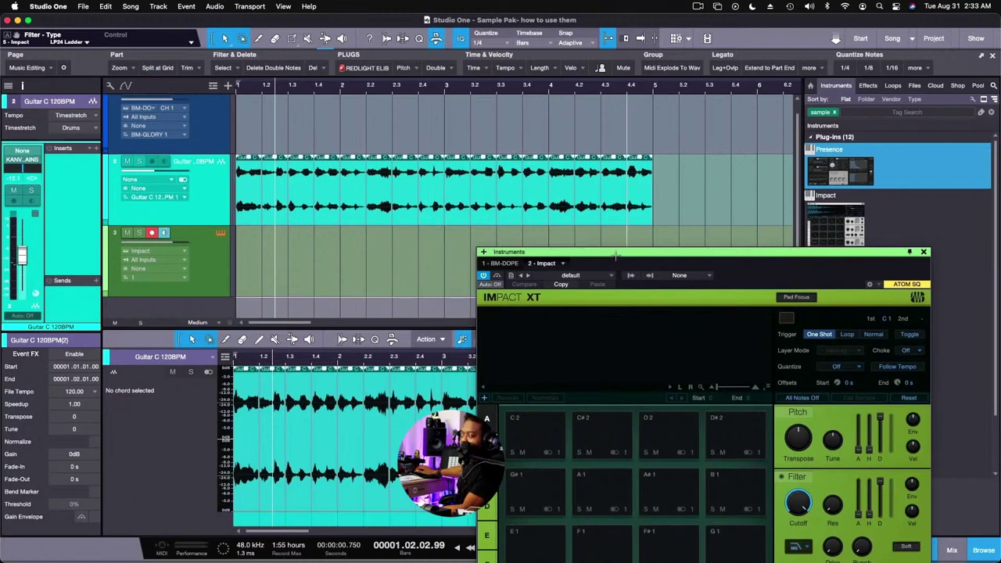
left_click_drag(616, 255, 628, 156)
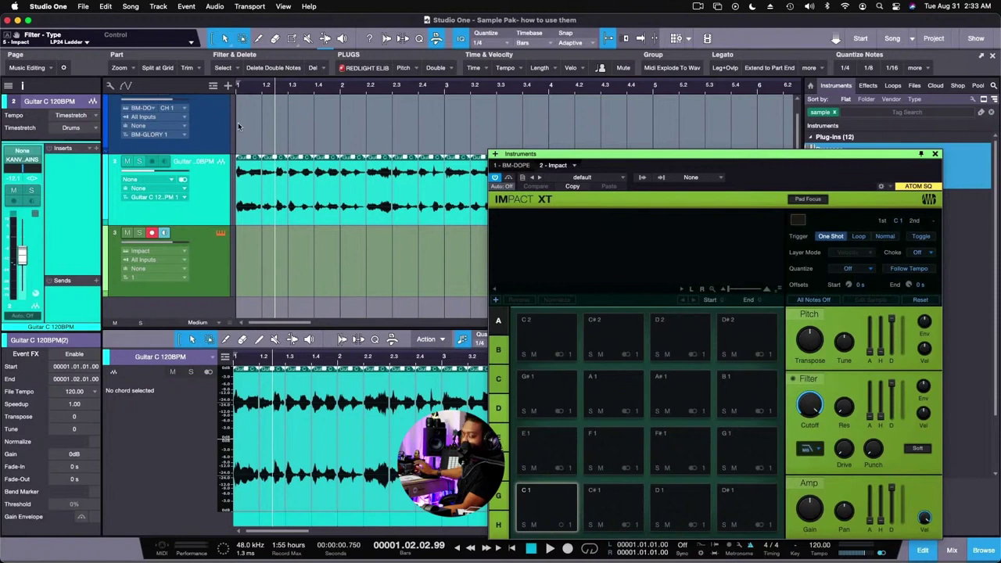
key("Home")
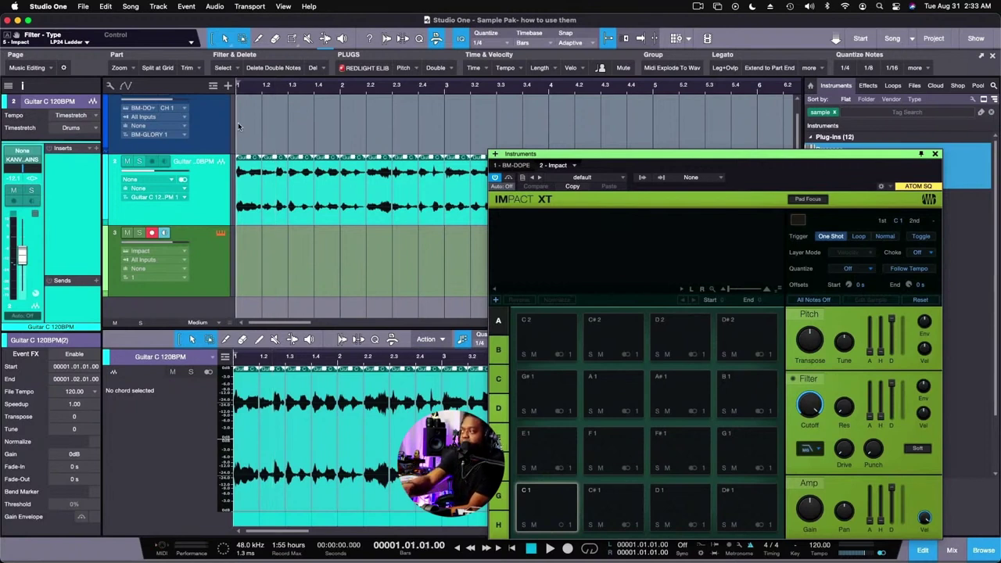
key("space")
key("f")
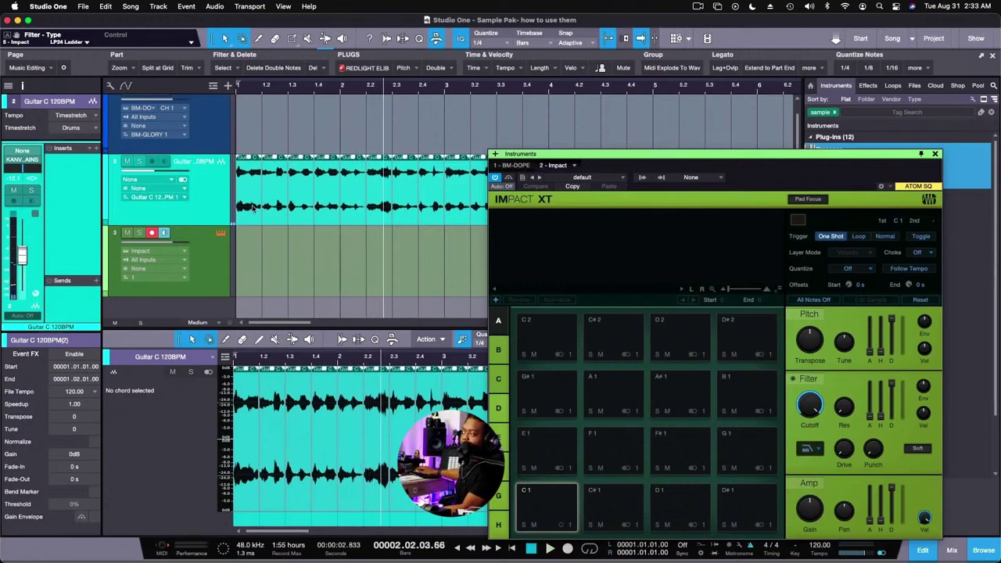
Step: Load the Guitar C 120BPM(2) clip slices onto Impact XT pads from C1, checking banks B and C
left_click_drag(547, 158, 567, 229)
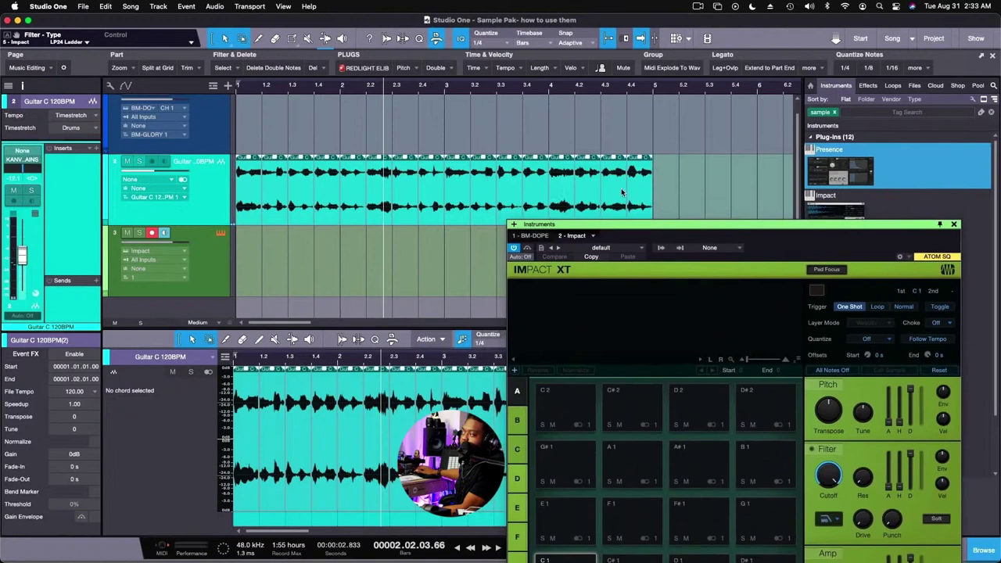
left_click(654, 183)
left_click_drag(664, 225, 641, 28)
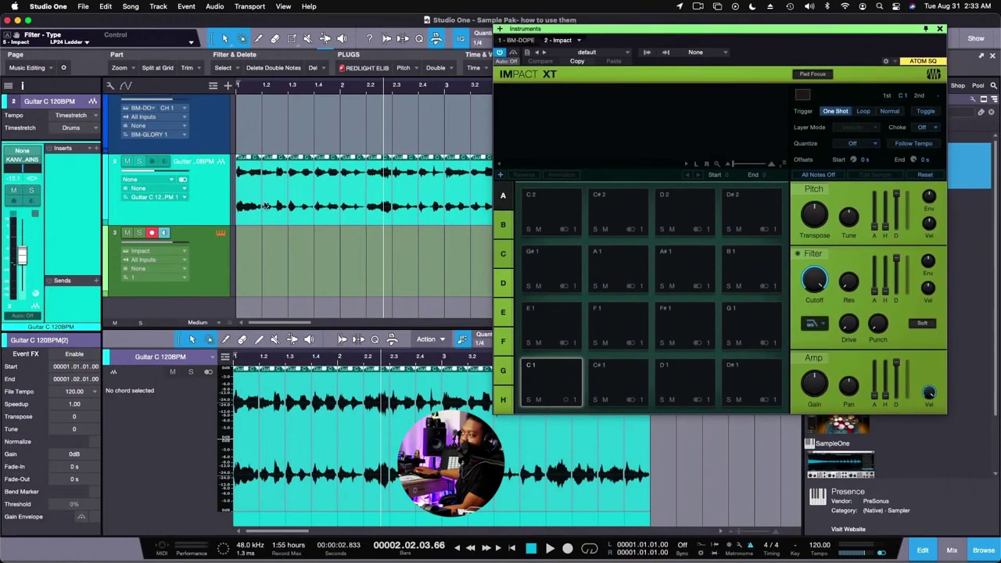
left_click_drag(261, 206, 551, 389)
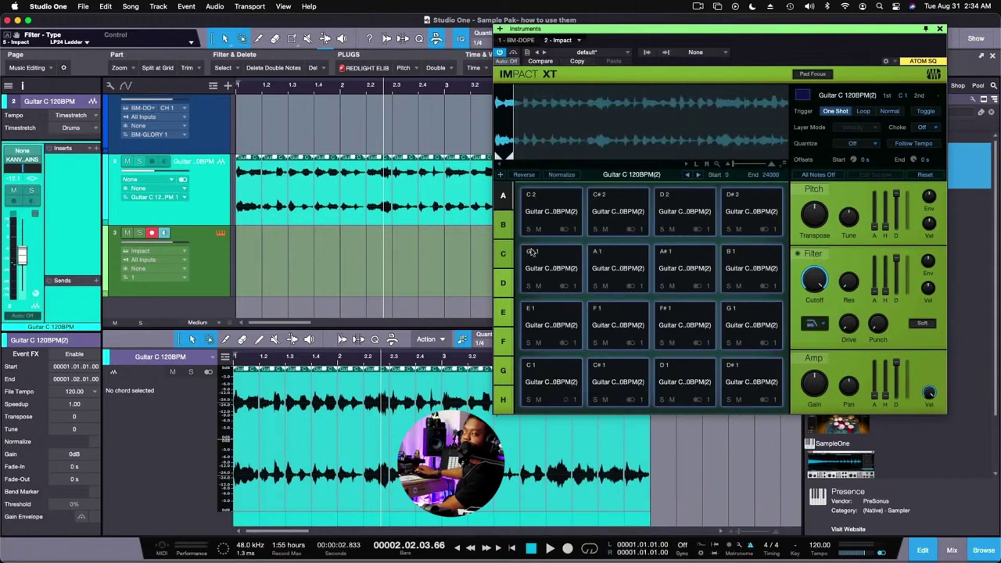
left_click(503, 225)
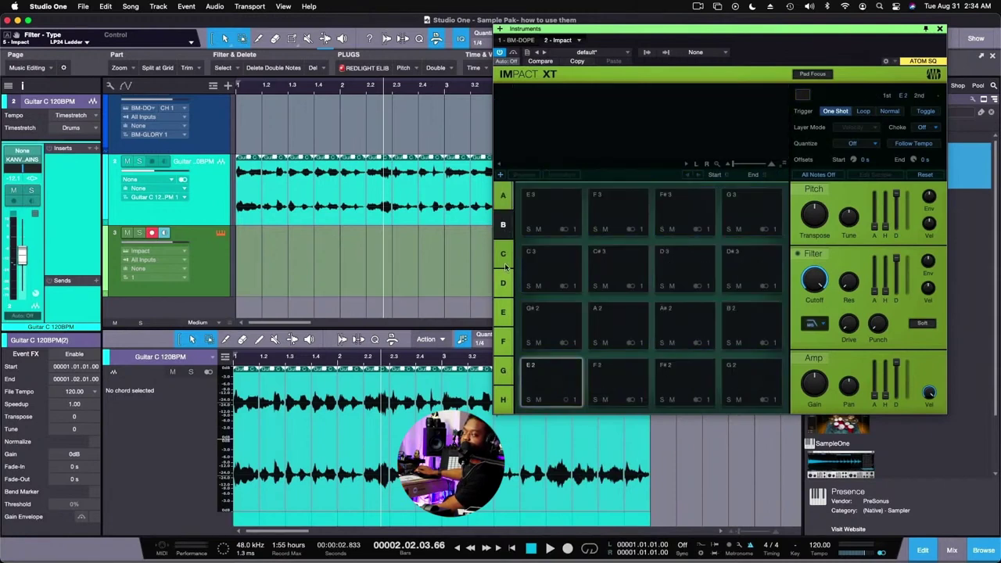
left_click(503, 254)
left_click(503, 196)
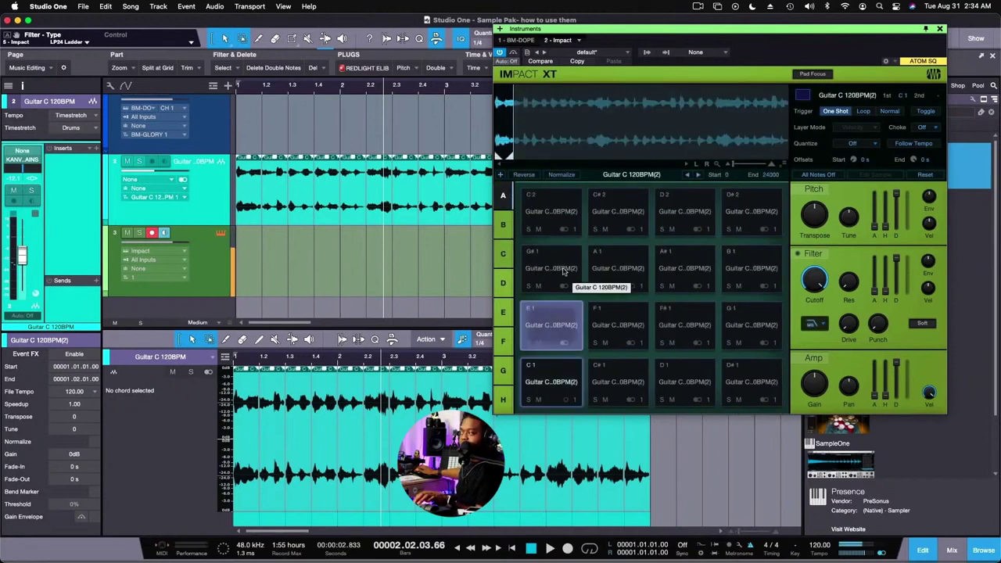
left_click(569, 401)
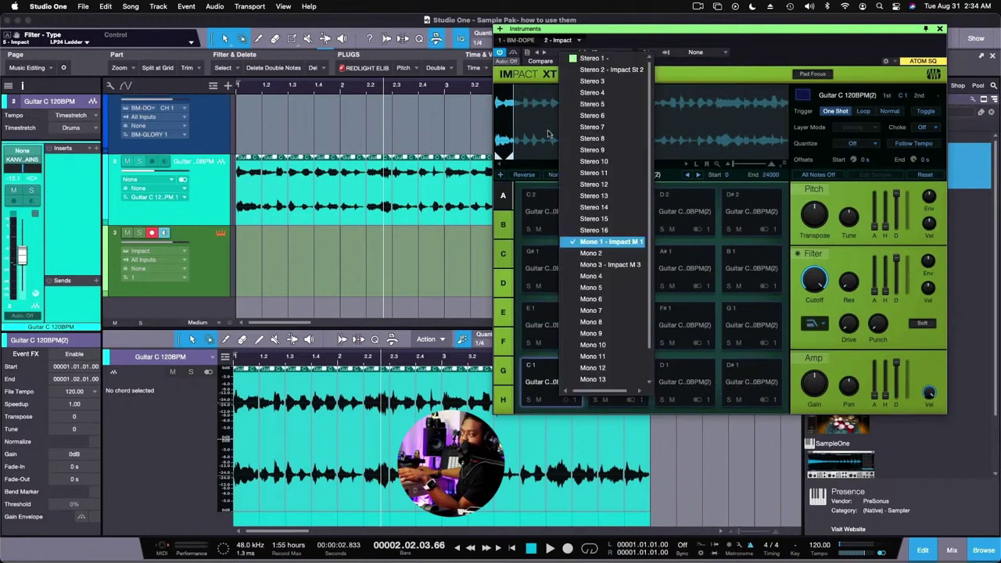
left_click(609, 70)
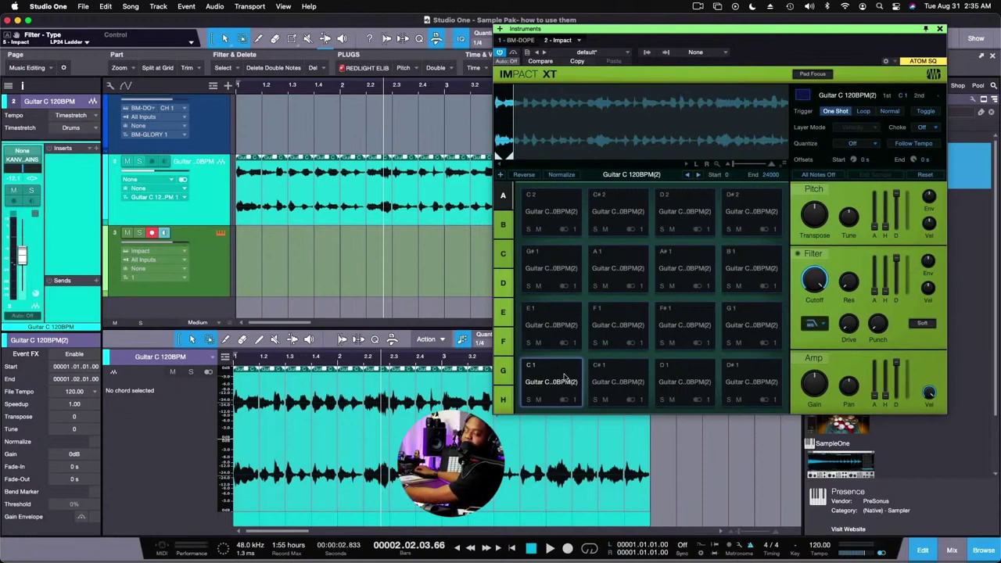
Step: Select all sixteen guitar-slice pads together, leaving the filter on LP24 Ladder
left_click(566, 377)
left_click_drag(756, 213, 757, 239)
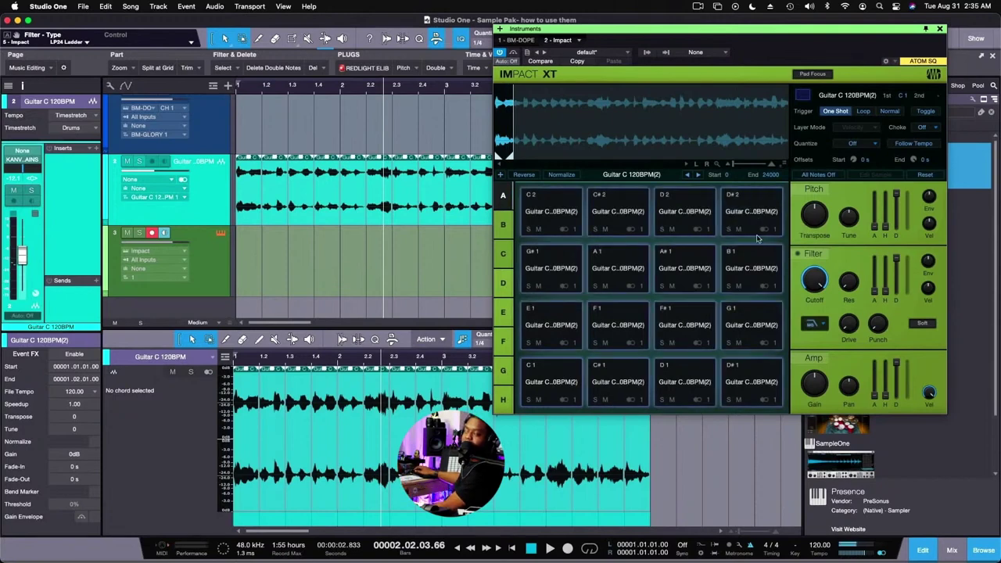
left_click(821, 326)
left_click(821, 327)
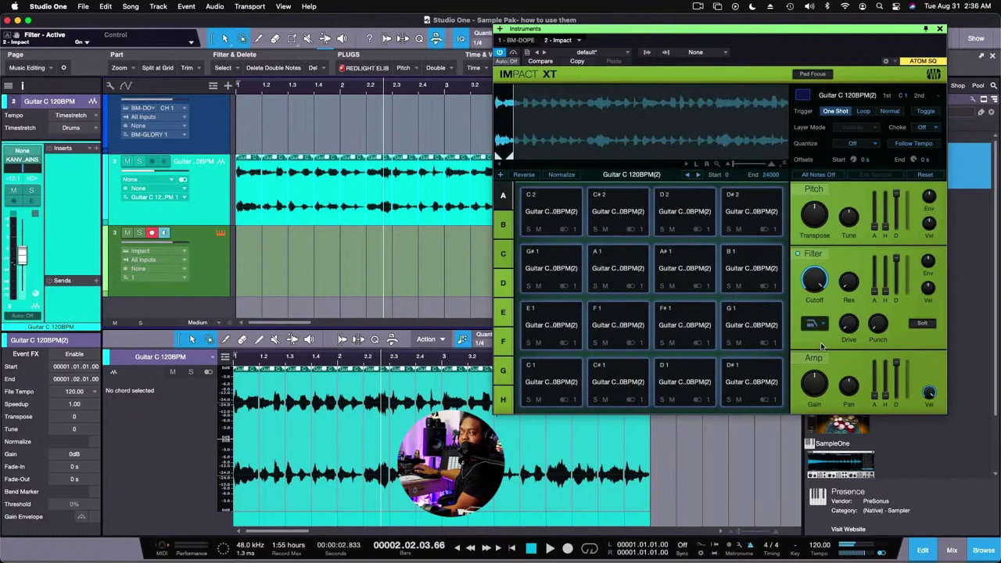
Step: Switch the pads' filter type to HP12 Ladder, then to BP12 State
left_click(819, 326)
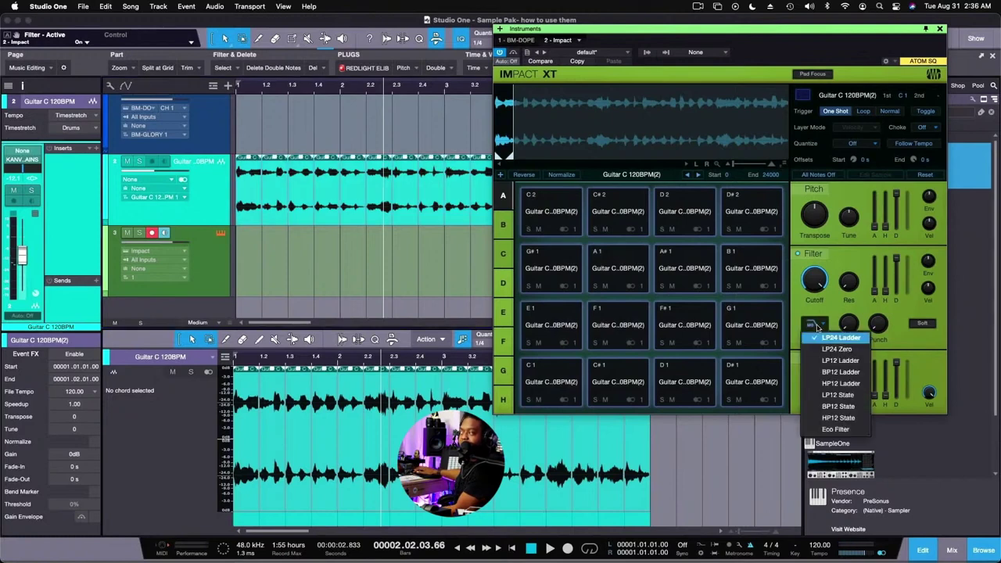
left_click(841, 384)
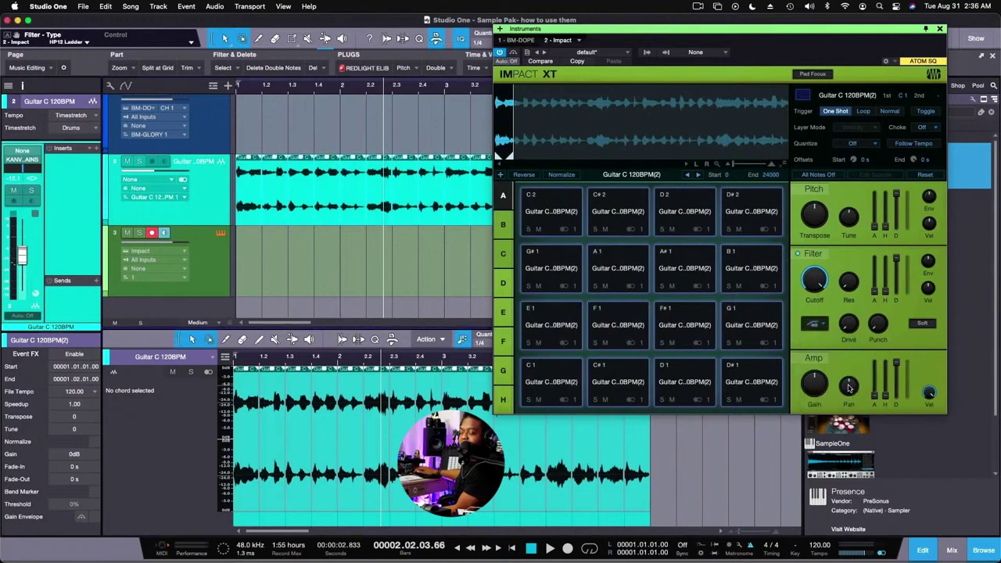
left_click(814, 326)
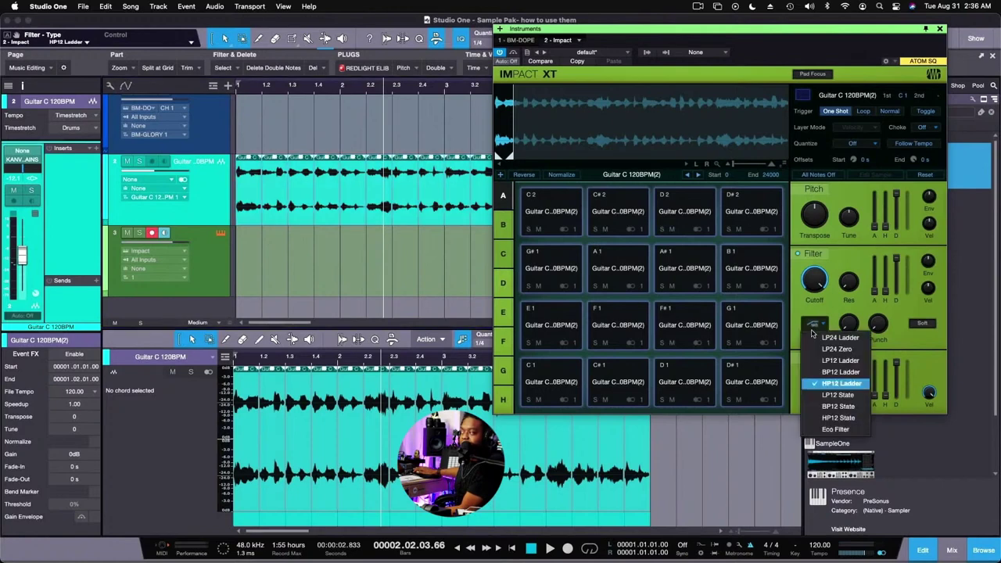
left_click(831, 410)
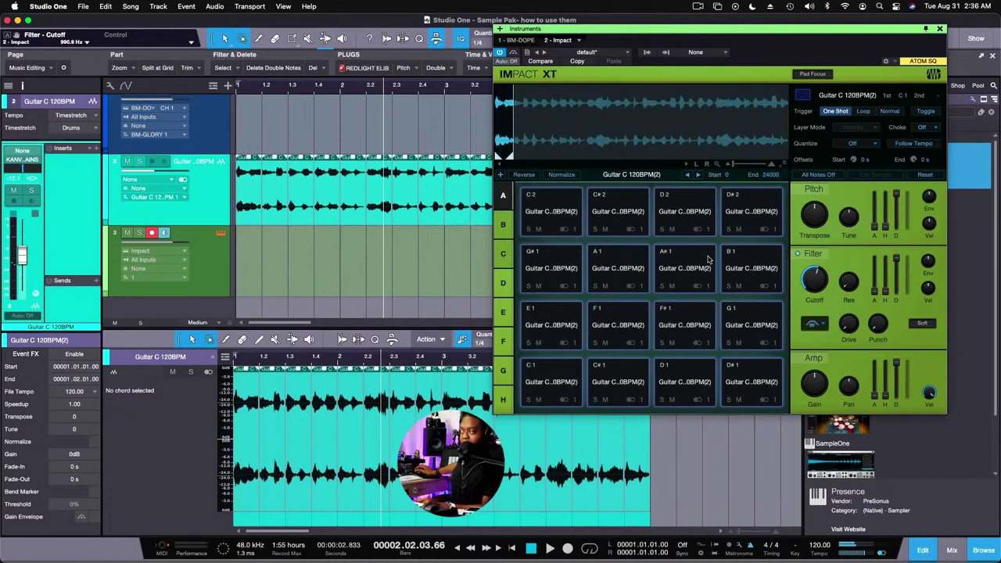
Step: Change the pads' filter type to HP12 State, then to Eco Filter
left_click(814, 324)
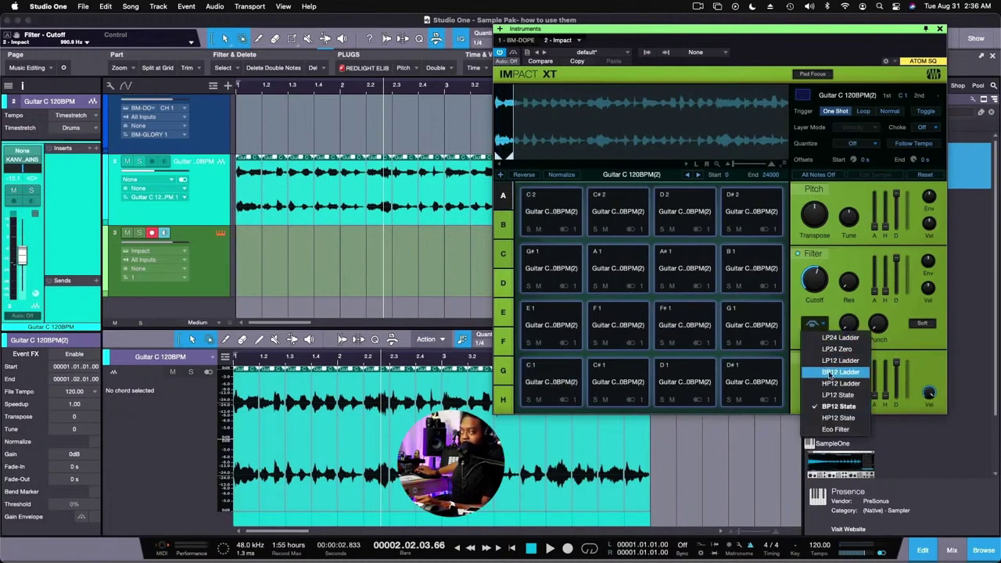
left_click(848, 418)
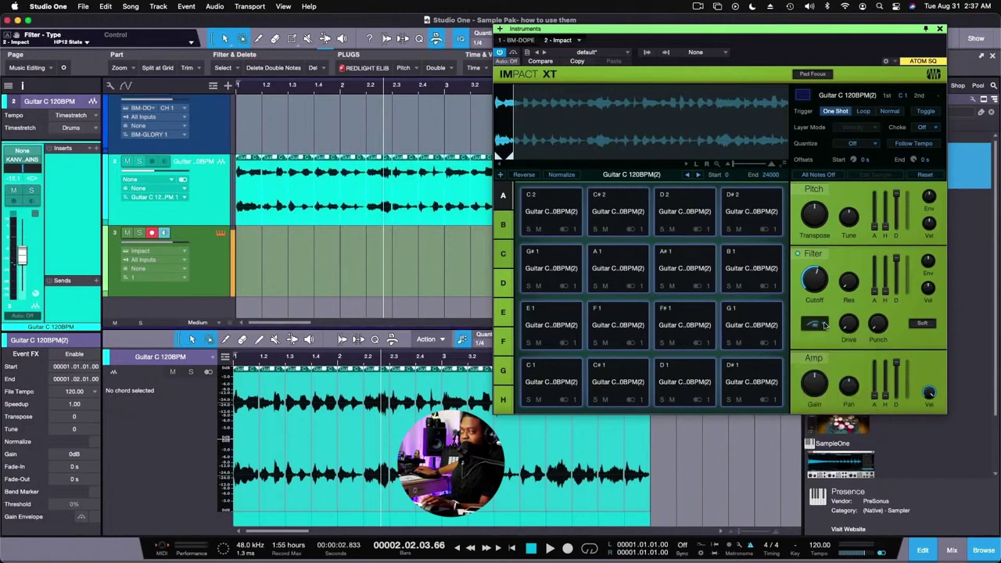
left_click(825, 325)
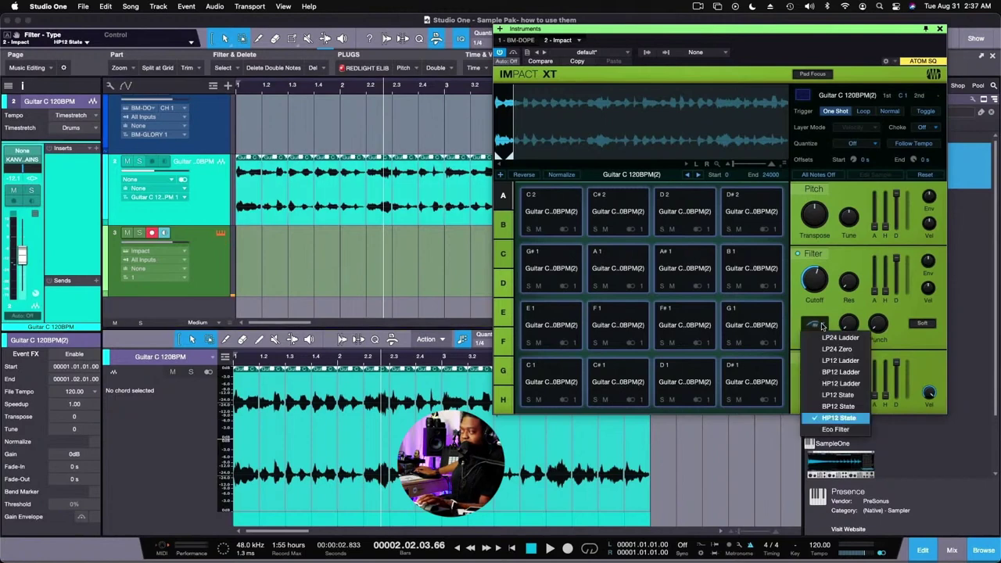
left_click(848, 429)
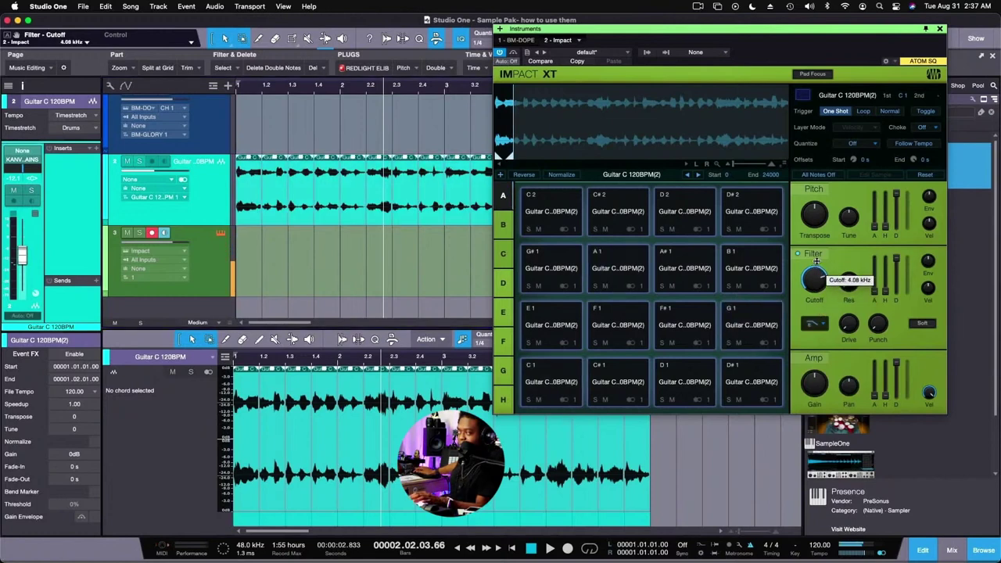
Step: Lower the filter cutoff to about 2.12 kHz and switch the filter off
left_click_drag(816, 262, 821, 277)
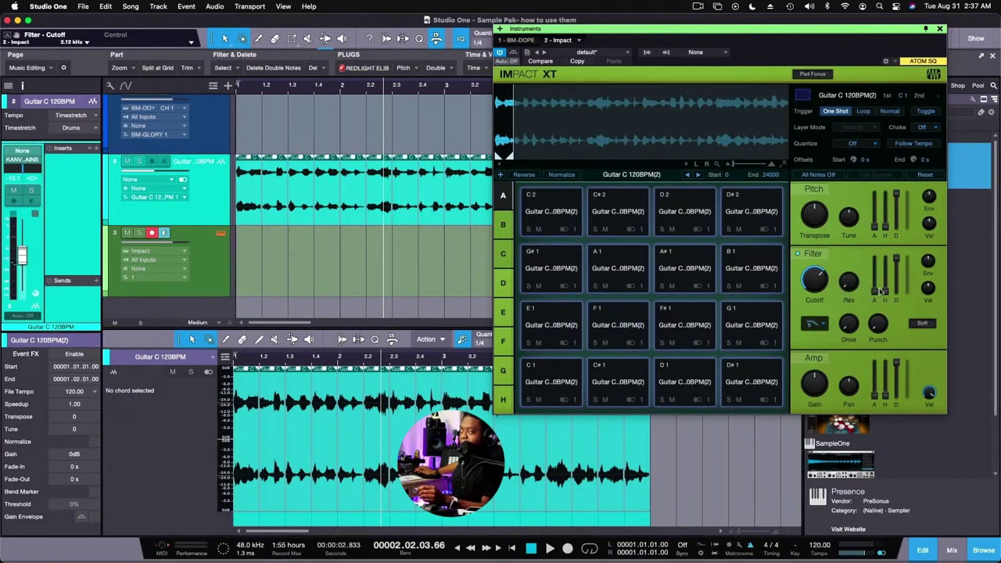
left_click(820, 324)
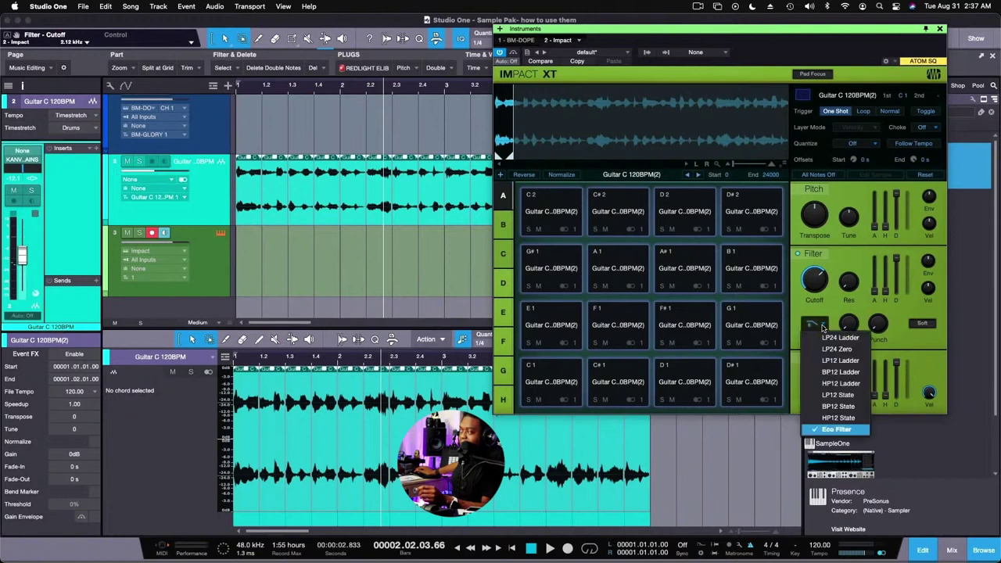
left_click(821, 338)
left_click(798, 255)
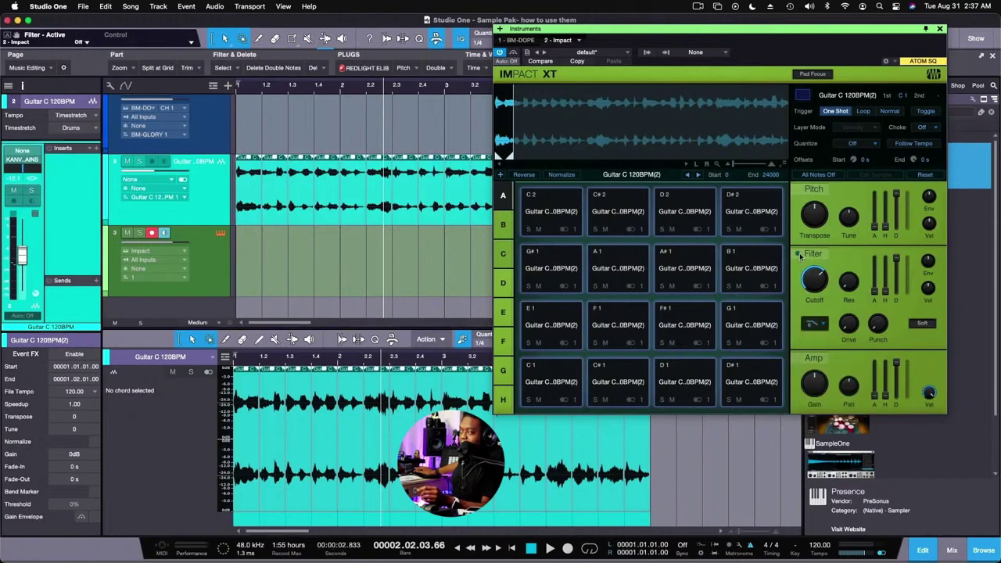
Step: Set the pads' amp envelope attack to 0.12 ms and decay to 4.875 s
left_click(875, 397)
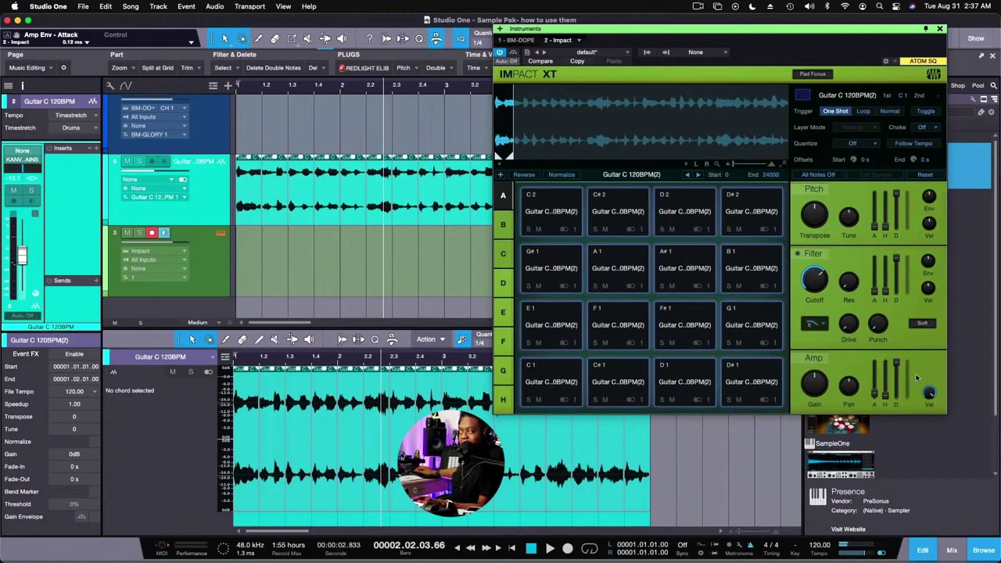
left_click_drag(898, 362, 886, 387)
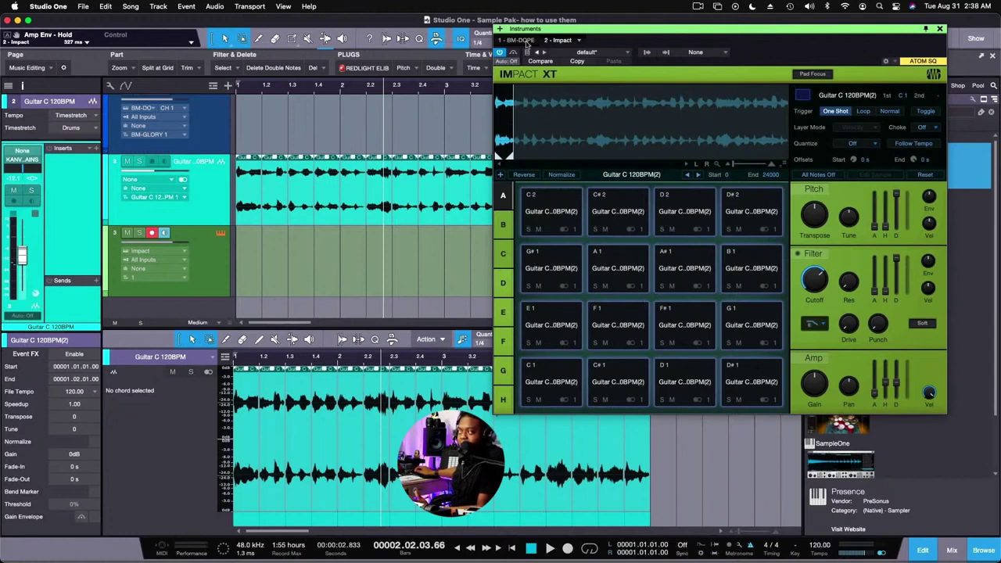
left_click_drag(567, 35, 366, 40)
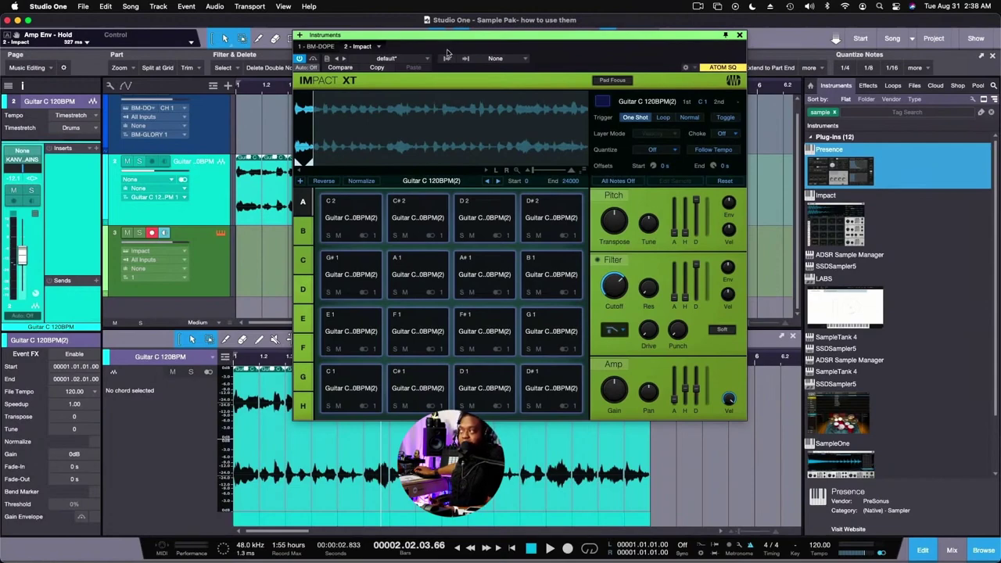
Step: Close the sampler, merge the guitar event back together and split it at every bar
left_click_drag(442, 43, 376, 91)
left_click(674, 84)
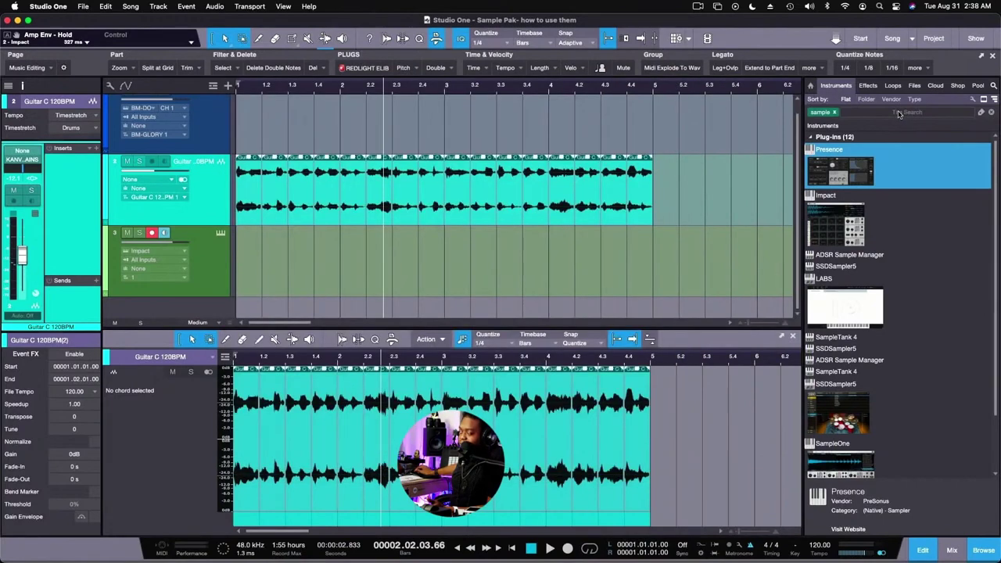
key("super+b")
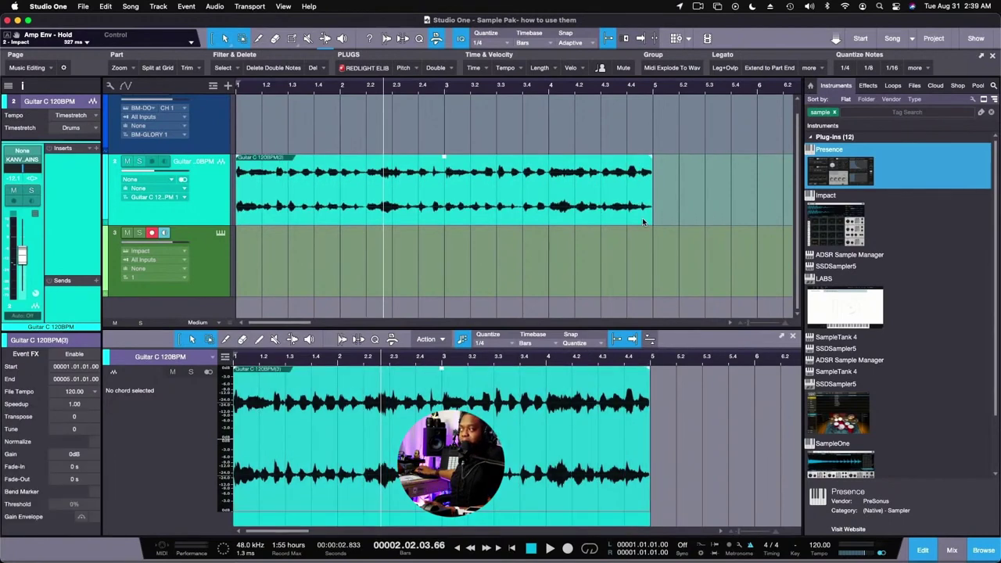
left_click(160, 68)
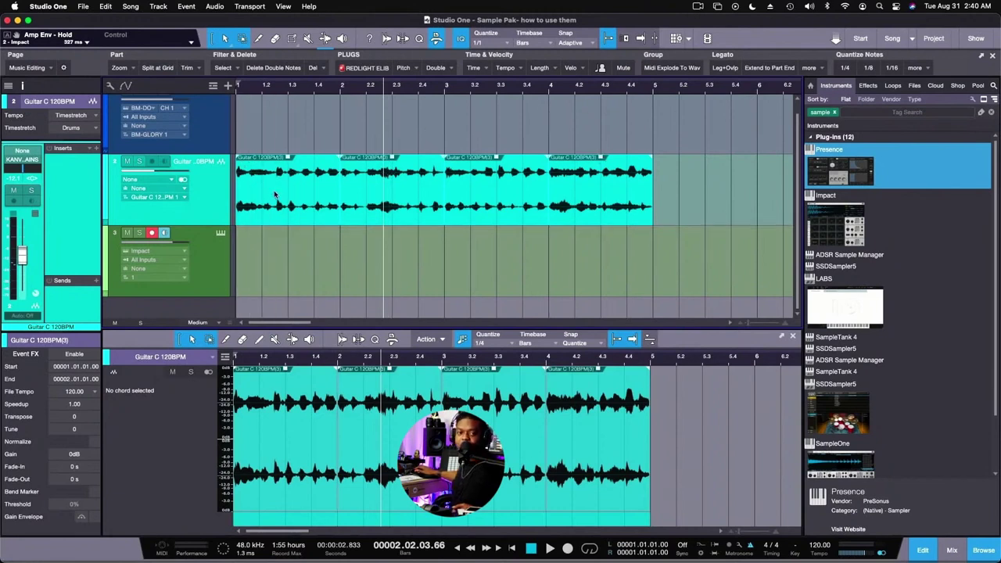
left_click(309, 205)
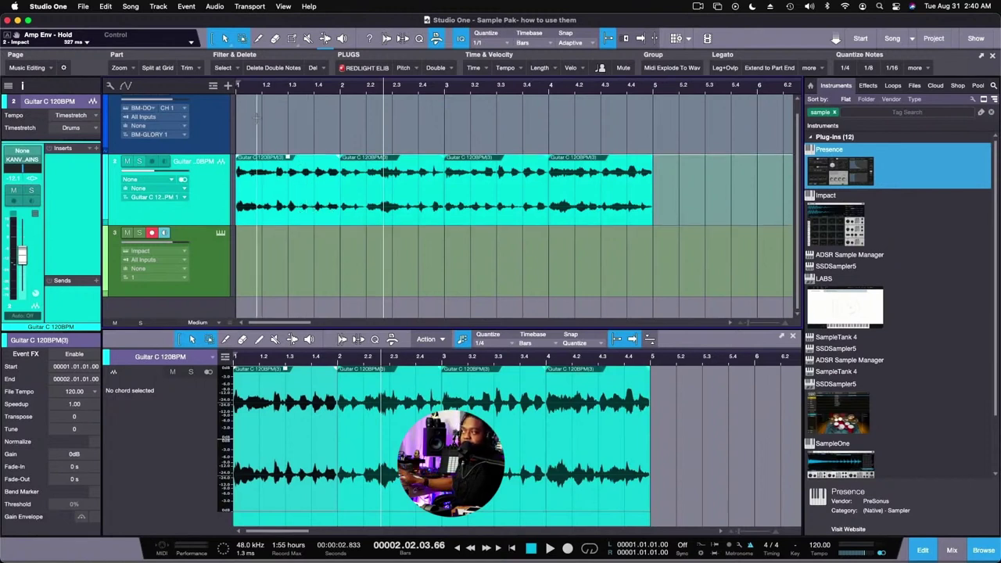
Step: Cut the Guitar C 120BPM loop into slices at the 1/8 grid lines with the Split tool
key("3")
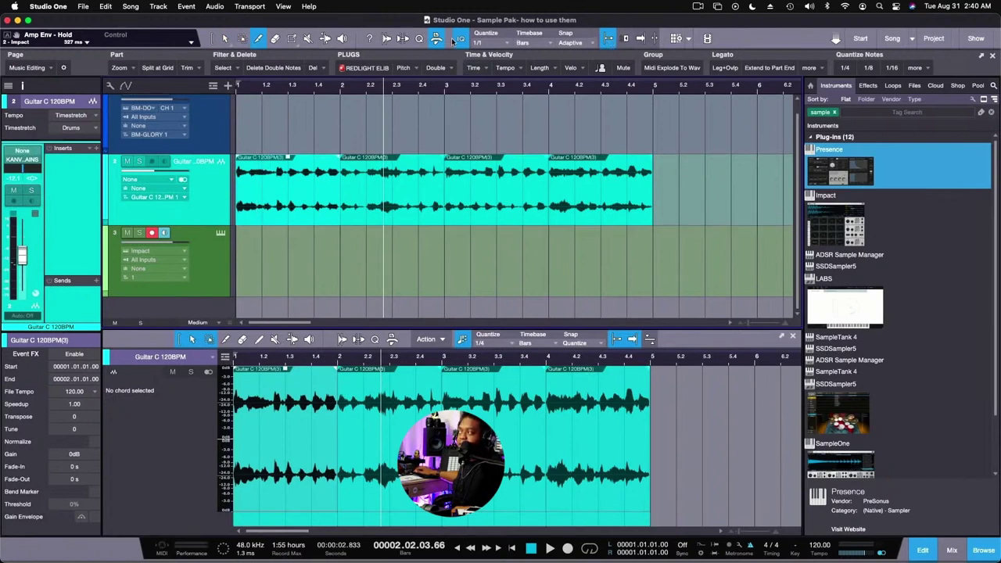
left_click(284, 180)
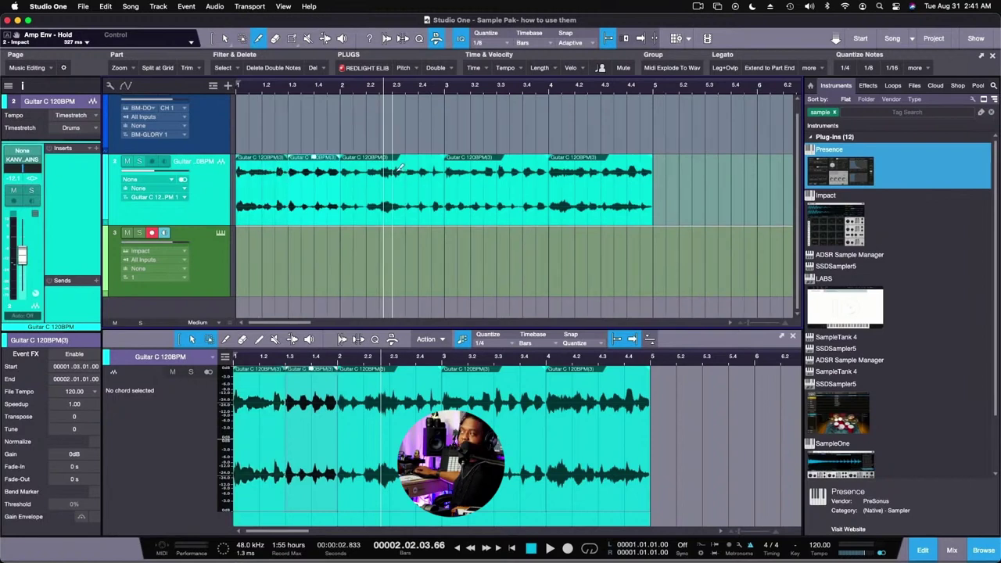
left_click(393, 168)
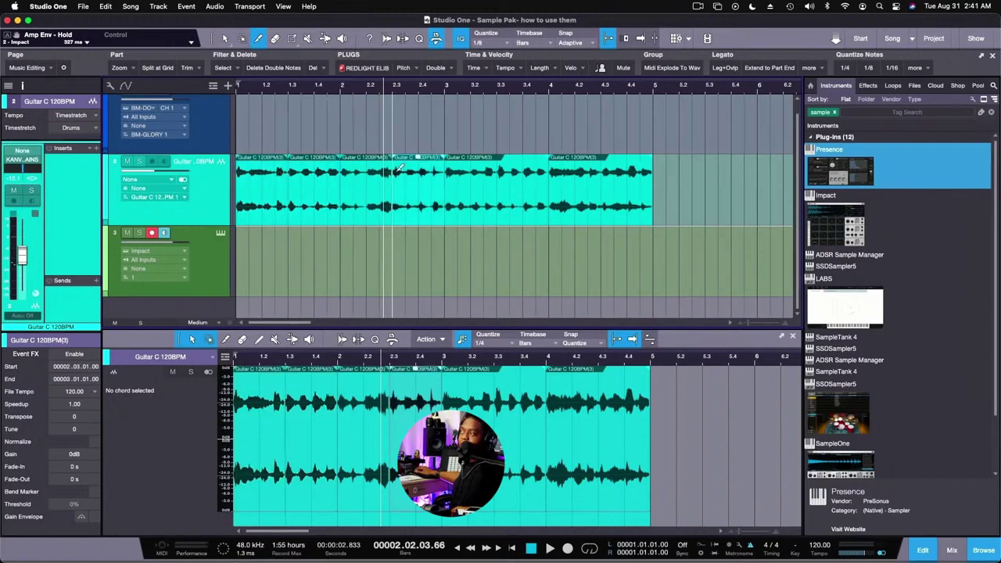
left_click(506, 167)
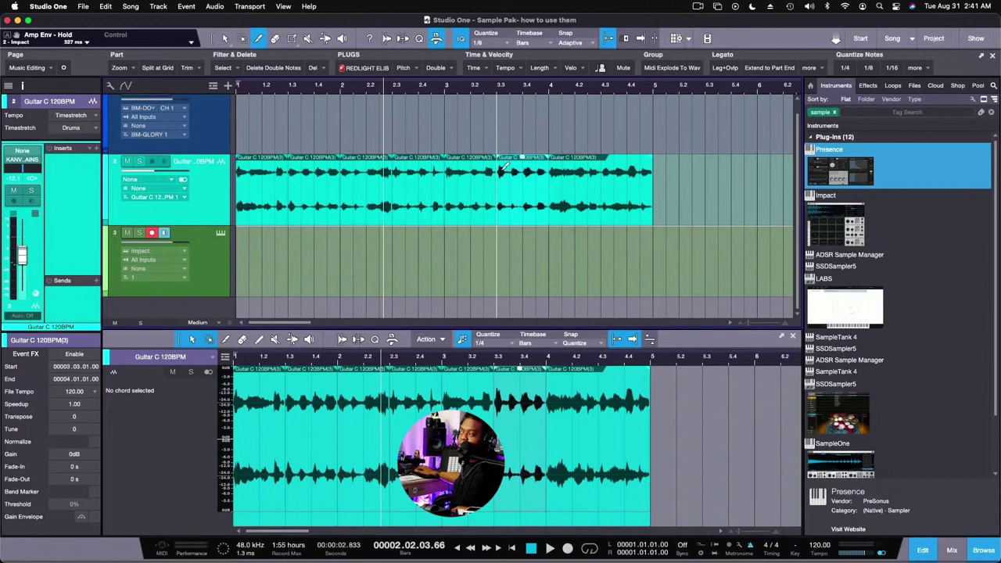
left_click(606, 163)
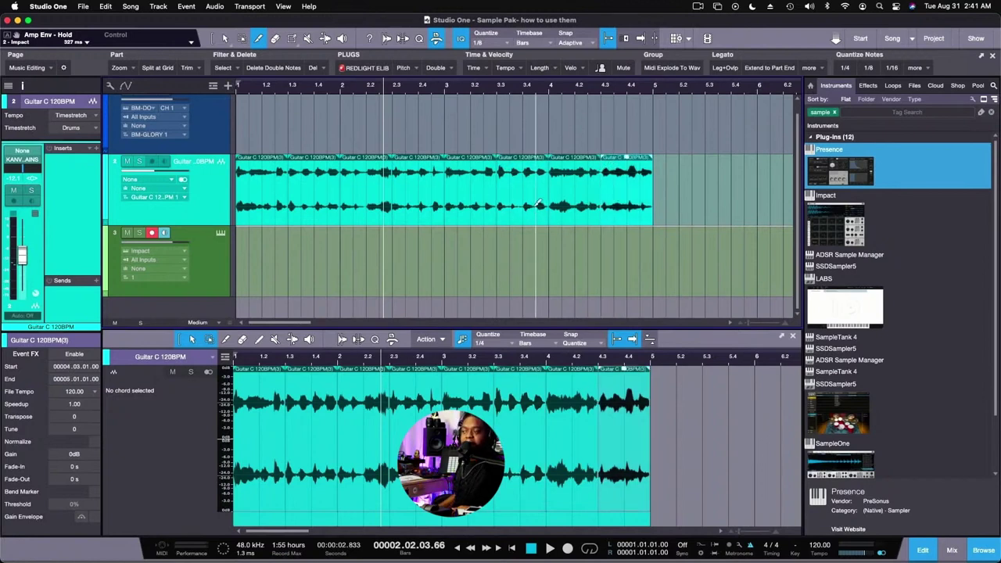
Step: Send the eight guitar slices to a new SampleOne XT instrument via Audio > Send To
right_click(250, 200)
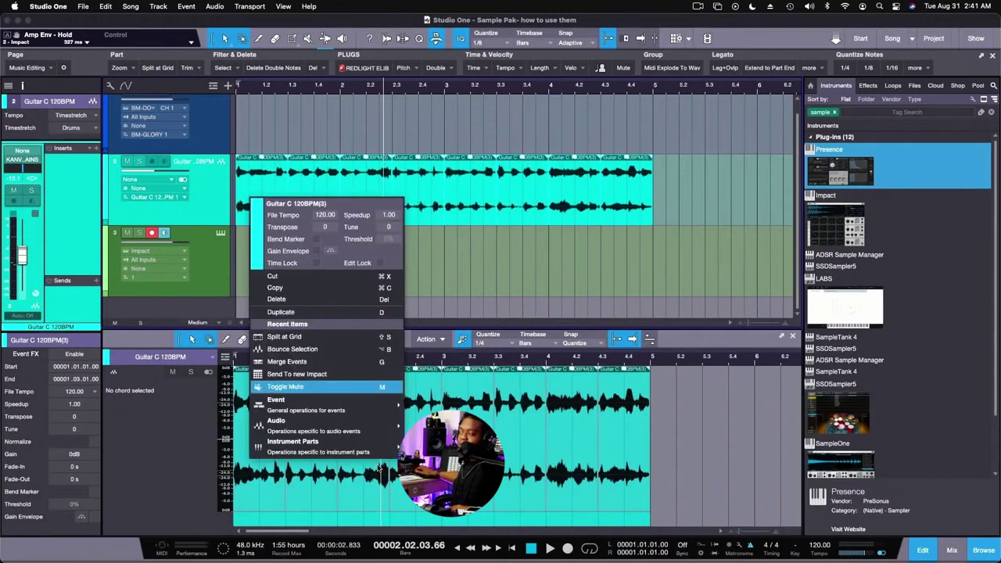
mouse_move(365, 454)
mouse_move(368, 425)
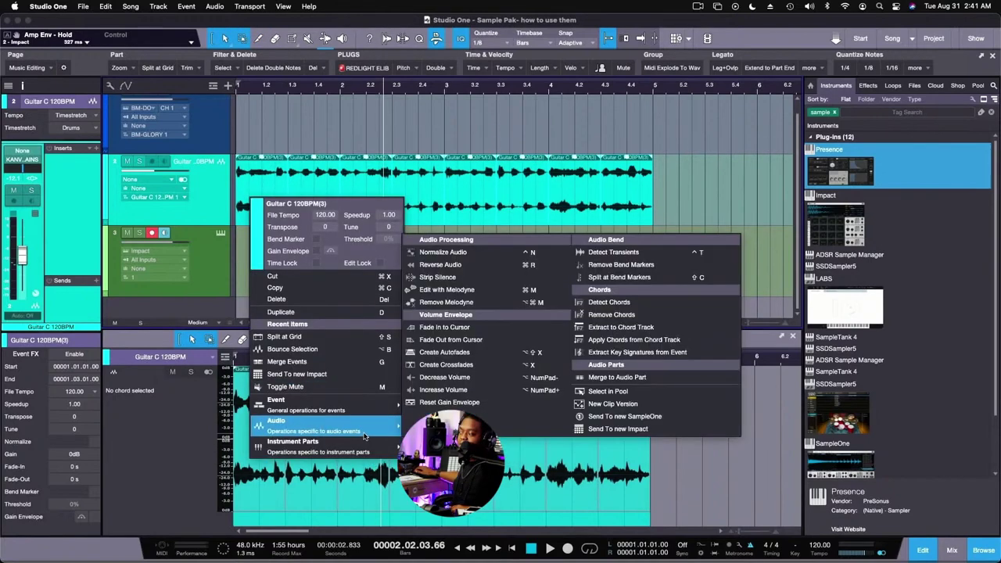
left_click(654, 417)
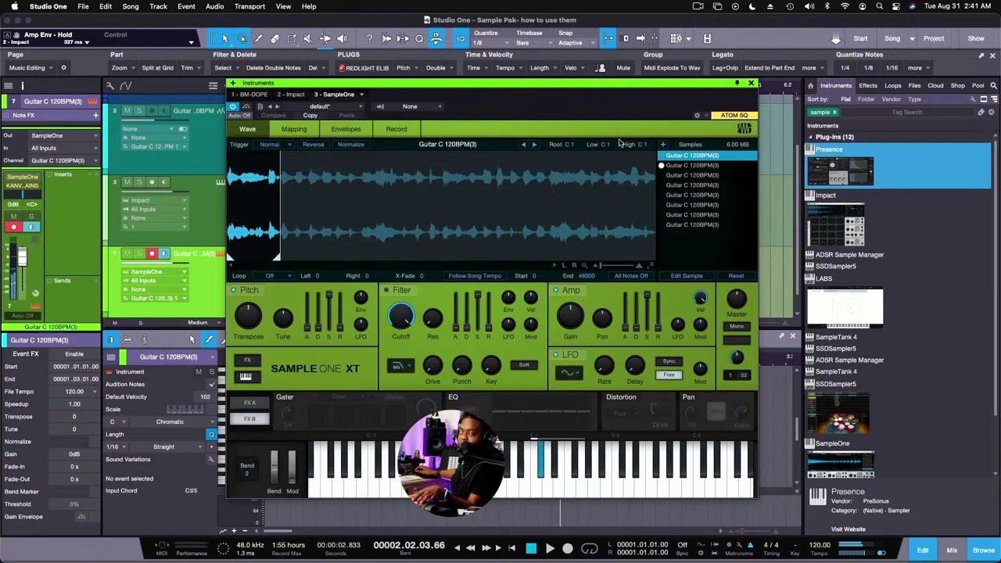
Step: Audition guitar slices four through eight in SampleOne XT, then return to slice three
left_click(703, 186)
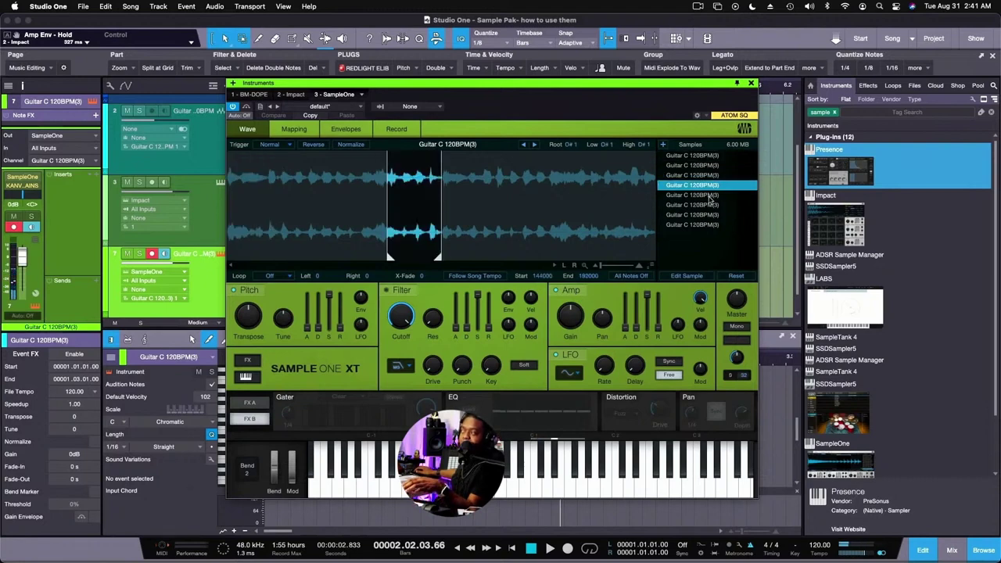
left_click(710, 195)
left_click(711, 205)
left_click(711, 214)
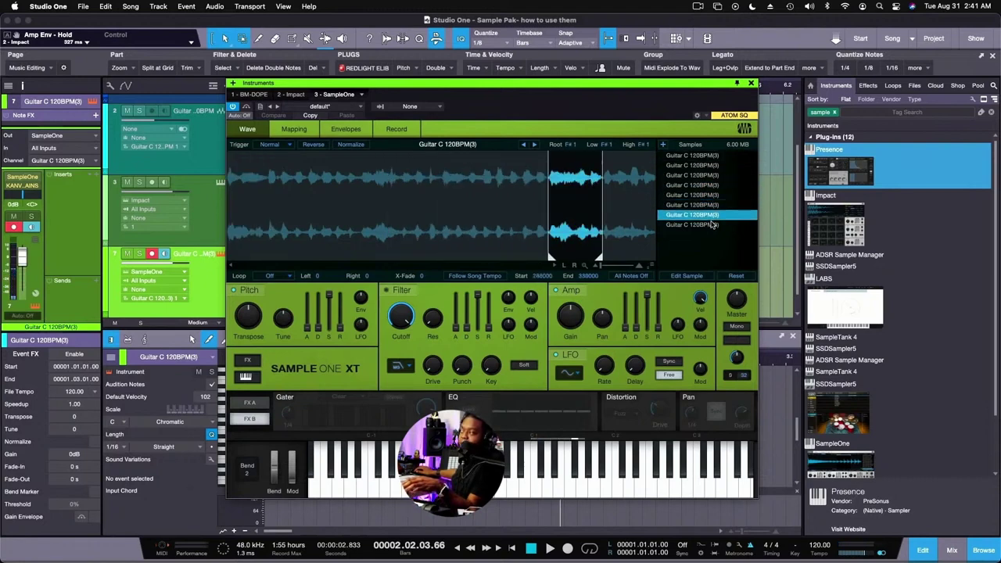
left_click(712, 224)
left_click(694, 175)
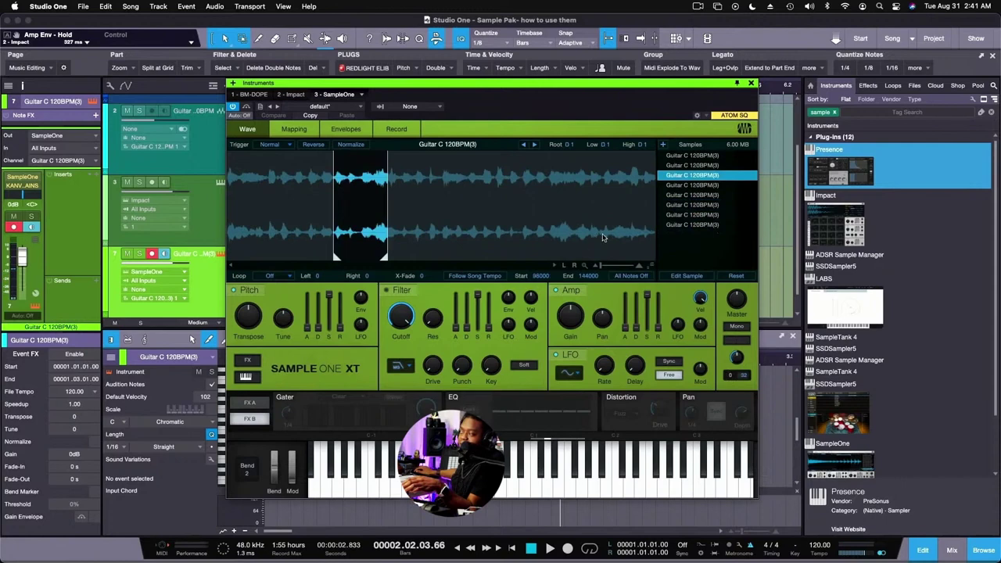
Step: Zoom the slice waveform, then select all eight guitar slices in the sample list
left_click_drag(603, 269, 609, 269)
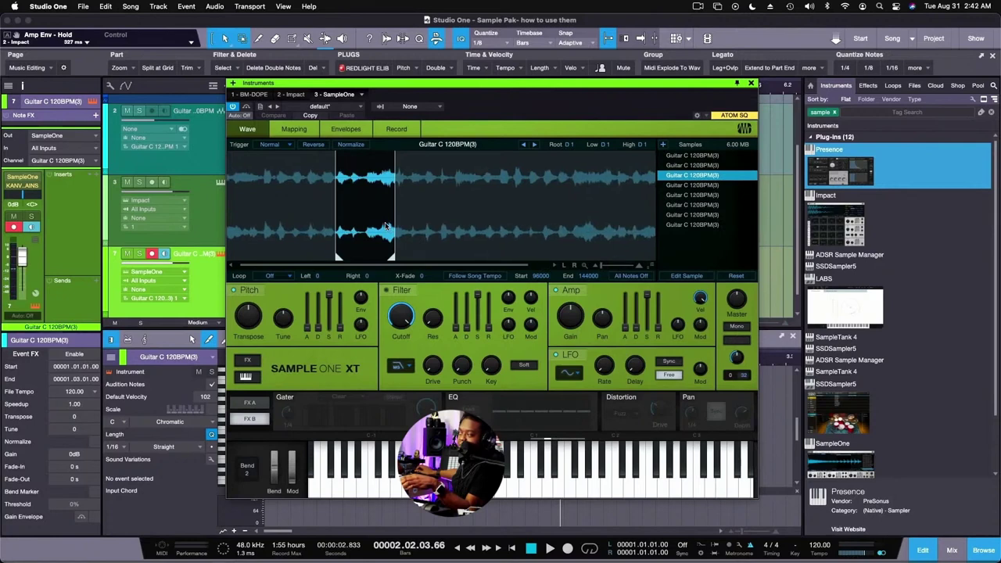
scroll(395, 223, "down", 3)
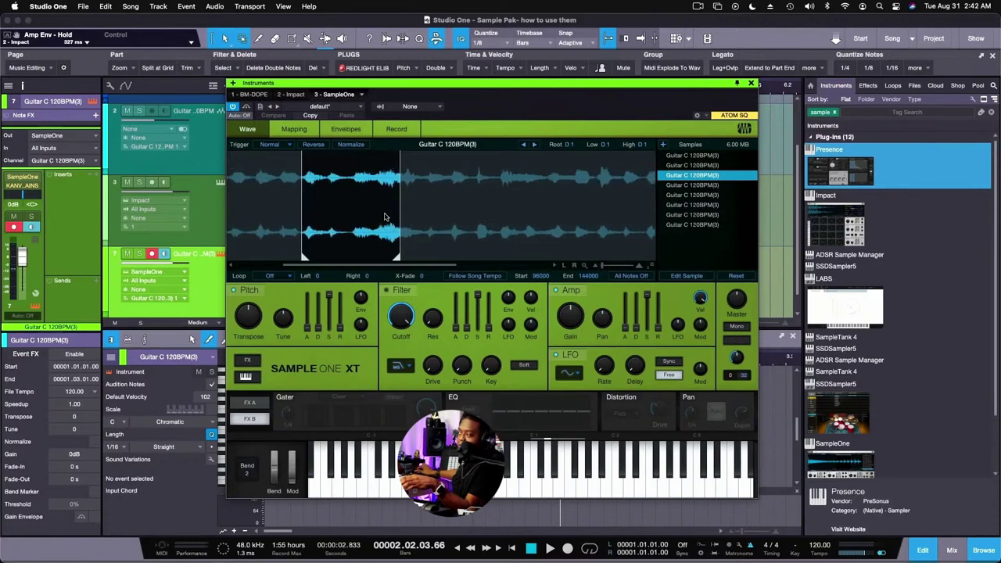
scroll(364, 217, "up", 3)
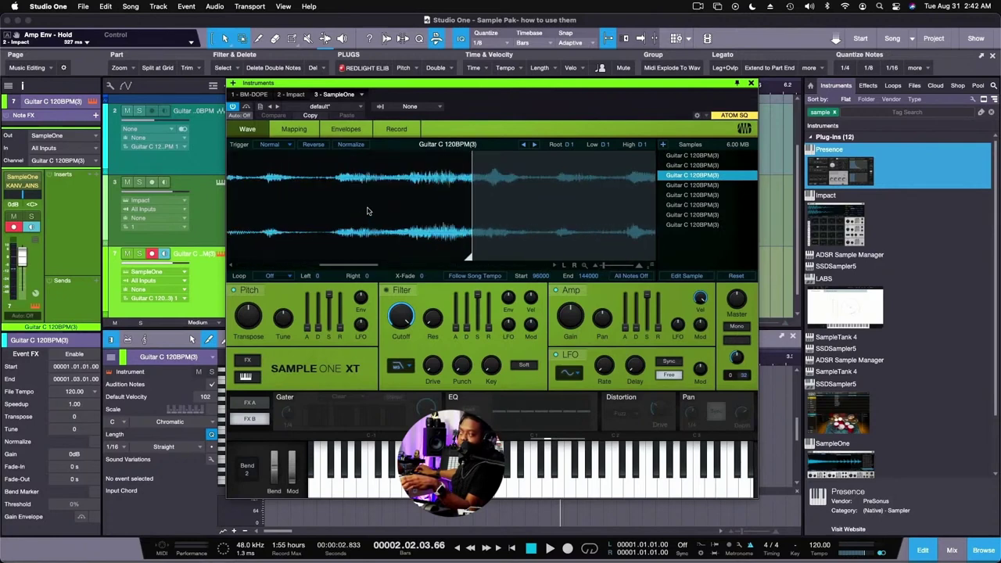
scroll(367, 211, "down", 3)
scroll(367, 210, "down", 1)
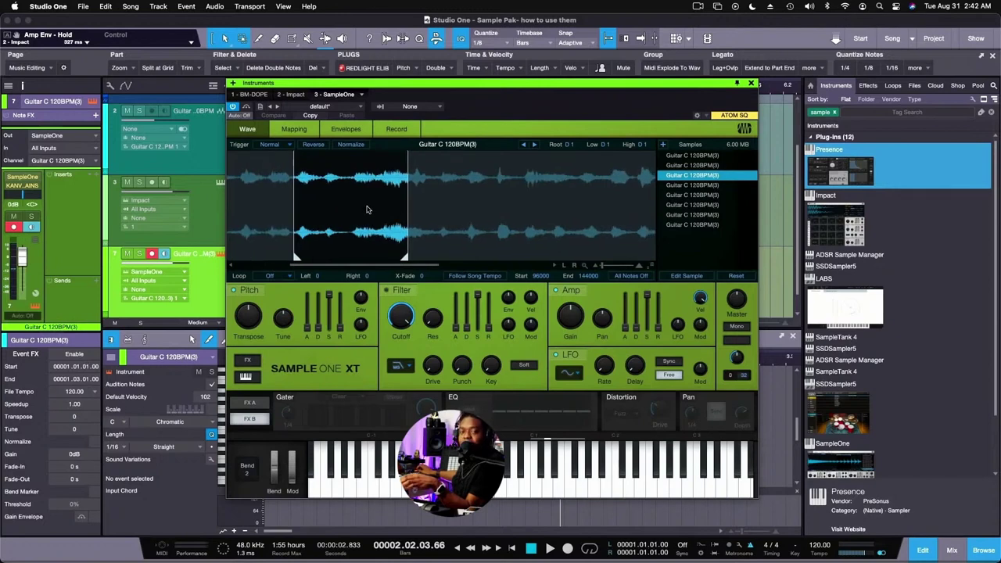
scroll(364, 209, "down", 1)
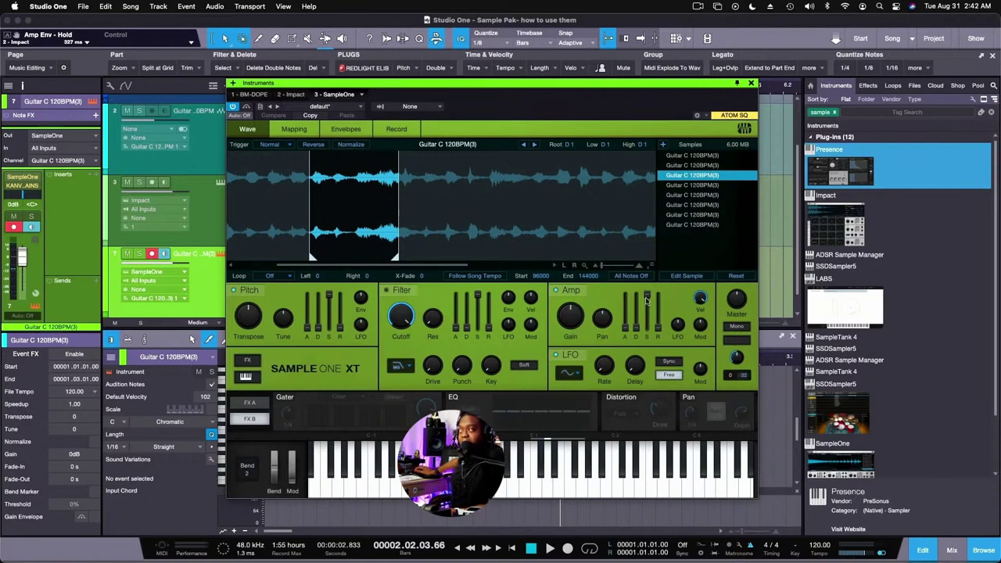
left_click(694, 225)
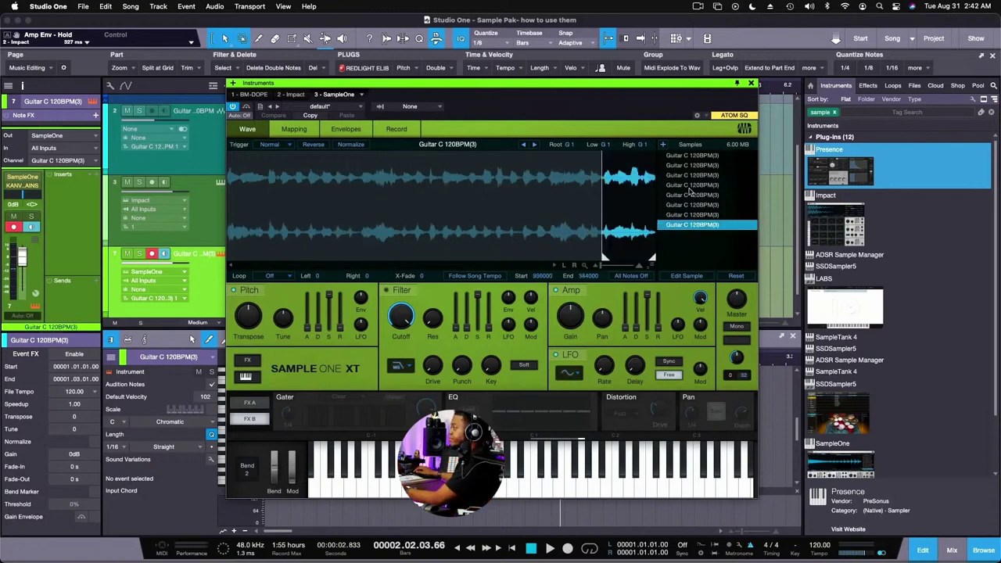
left_click(692, 157, "shift")
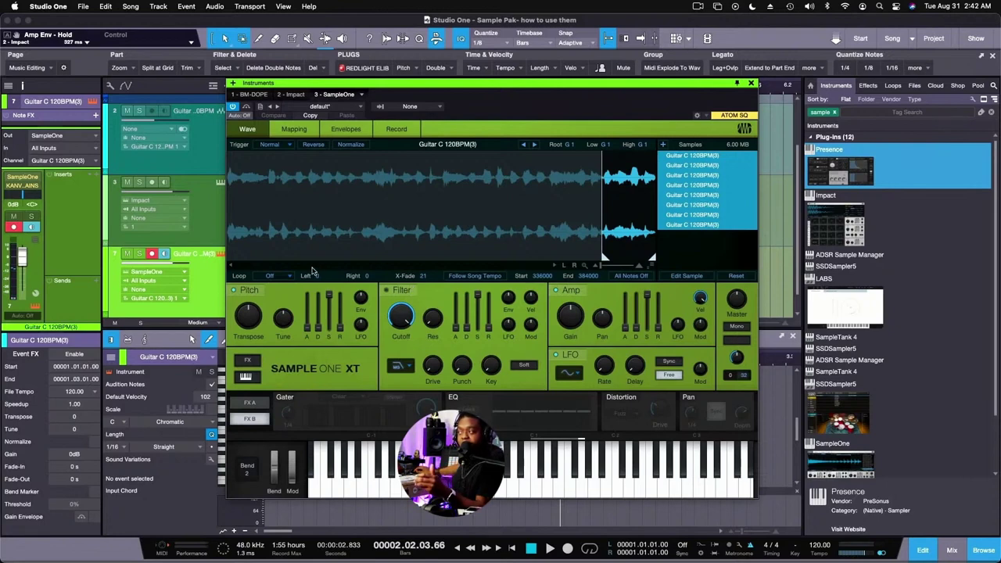
Step: Try the Sustain, Release, Ping-Pong and Off loop modes, settling on Sustain
left_click(287, 278)
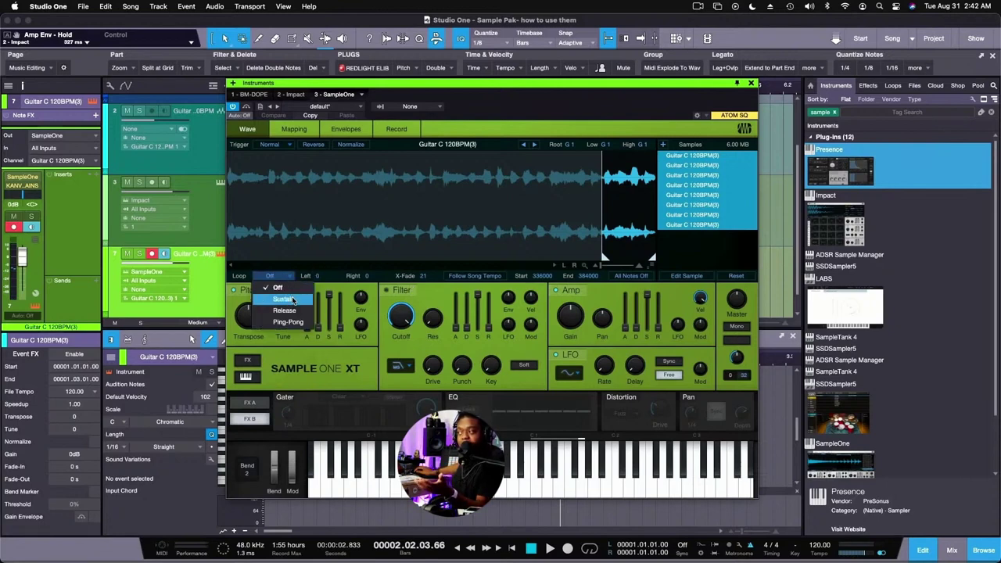
left_click(292, 300)
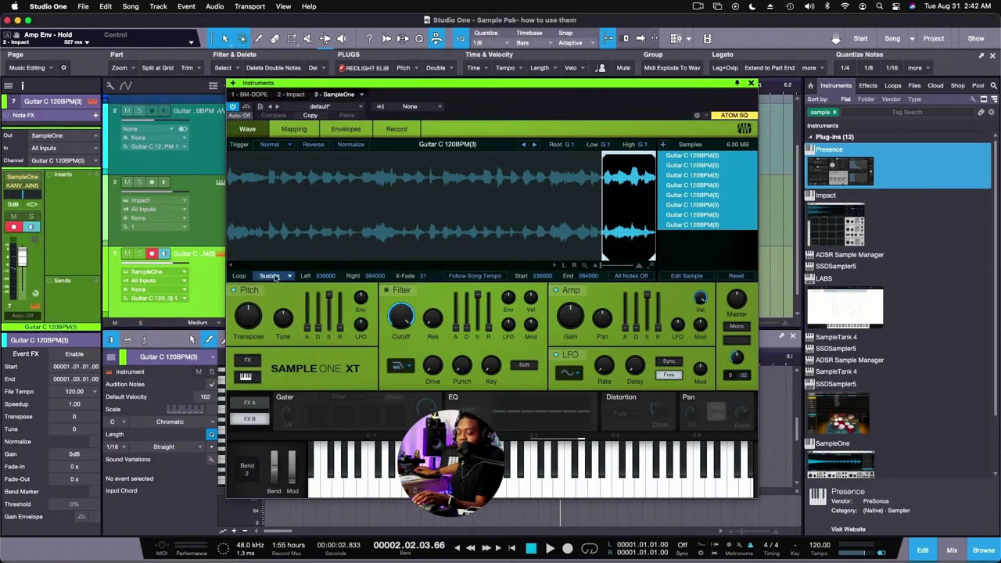
left_click(273, 277)
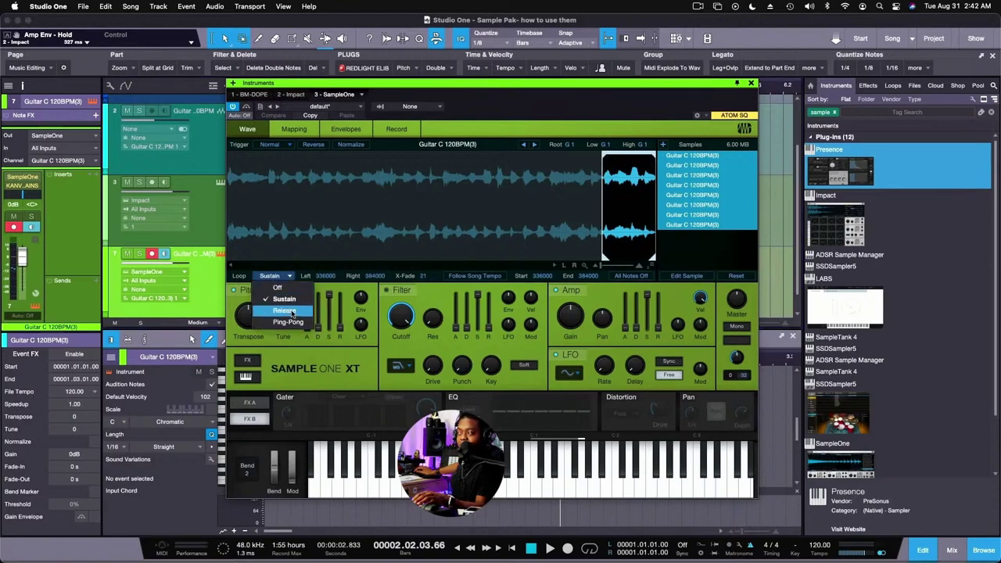
left_click(293, 312)
left_click(264, 278)
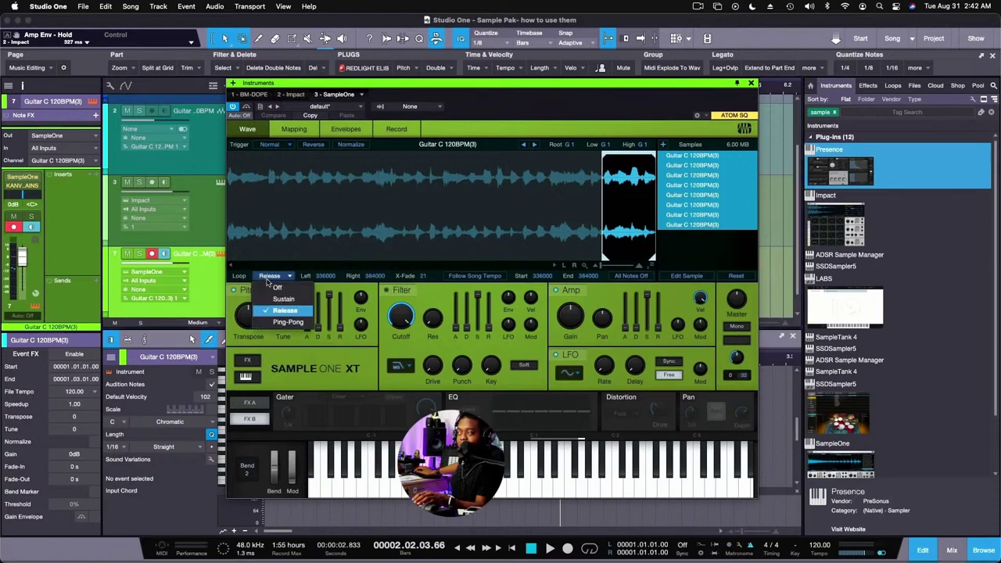
left_click(289, 320)
left_click(280, 277)
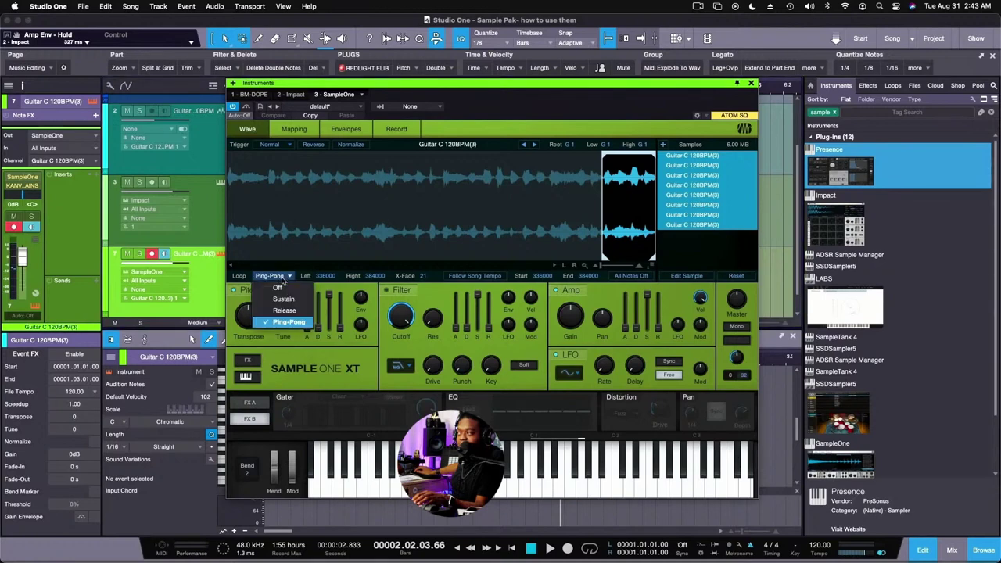
left_click(293, 291)
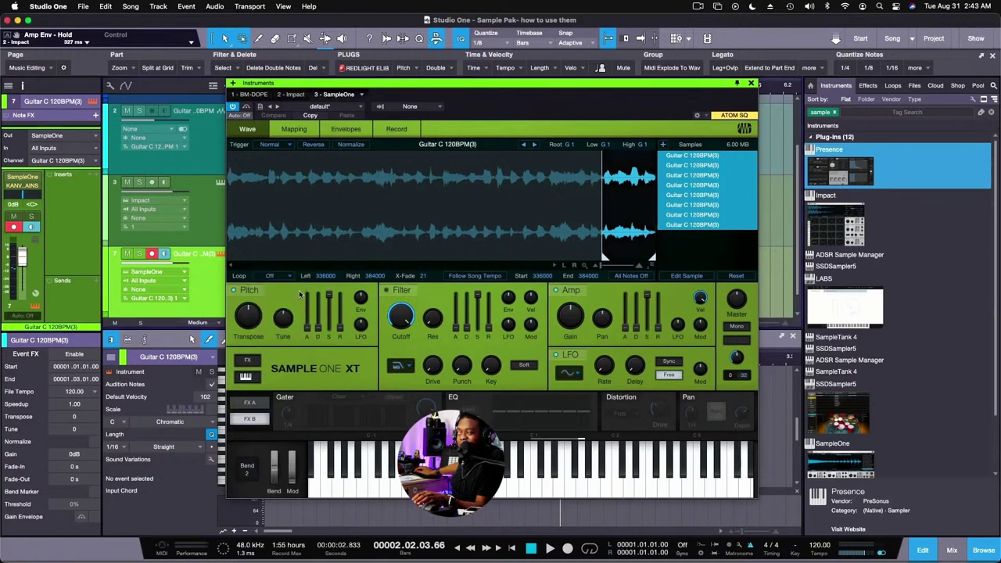
left_click(272, 276)
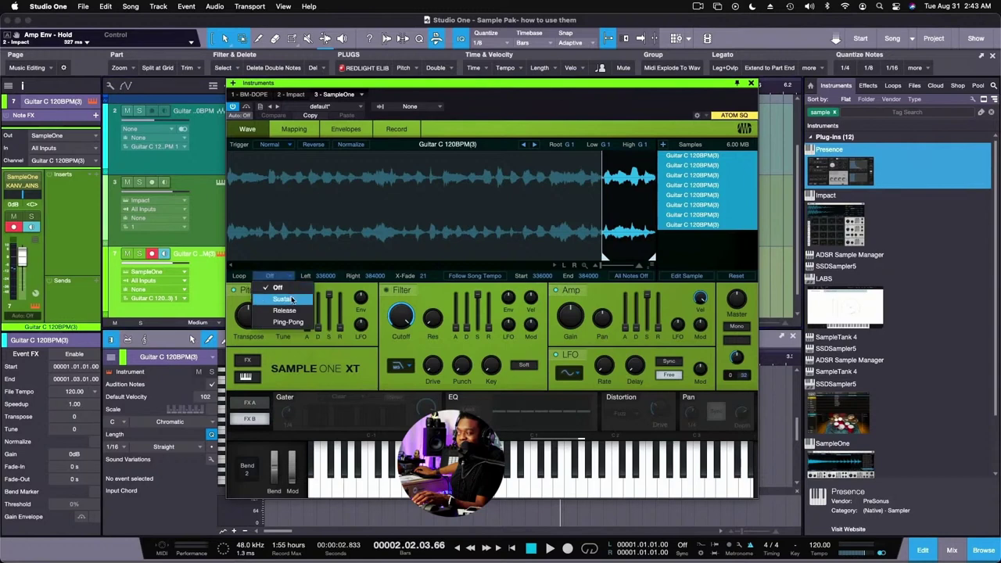
left_click(292, 299)
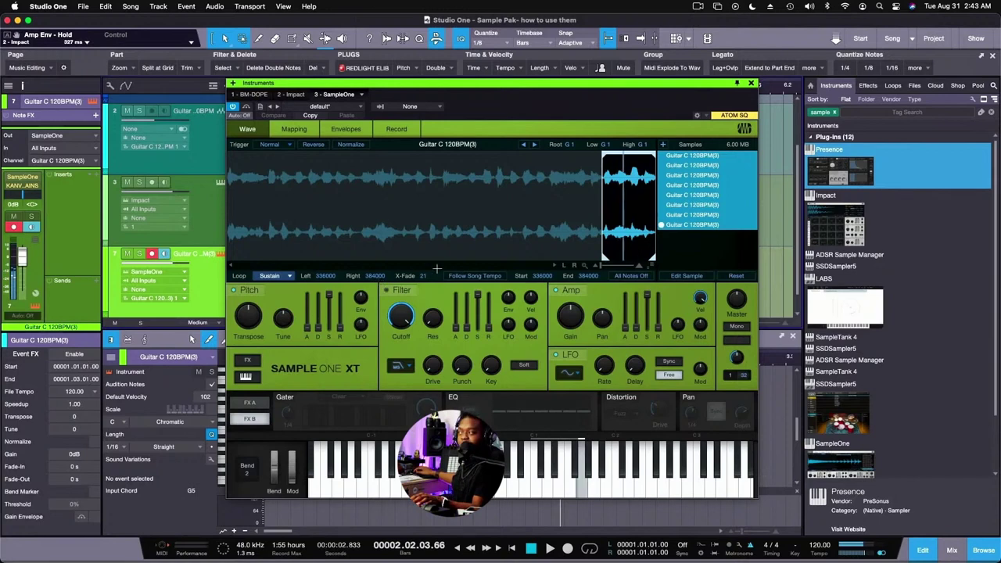
Step: Set the slices' loop crossfade to X-Fade 39 and toggle Follow Song Tempo
left_click_drag(432, 275, 425, 295)
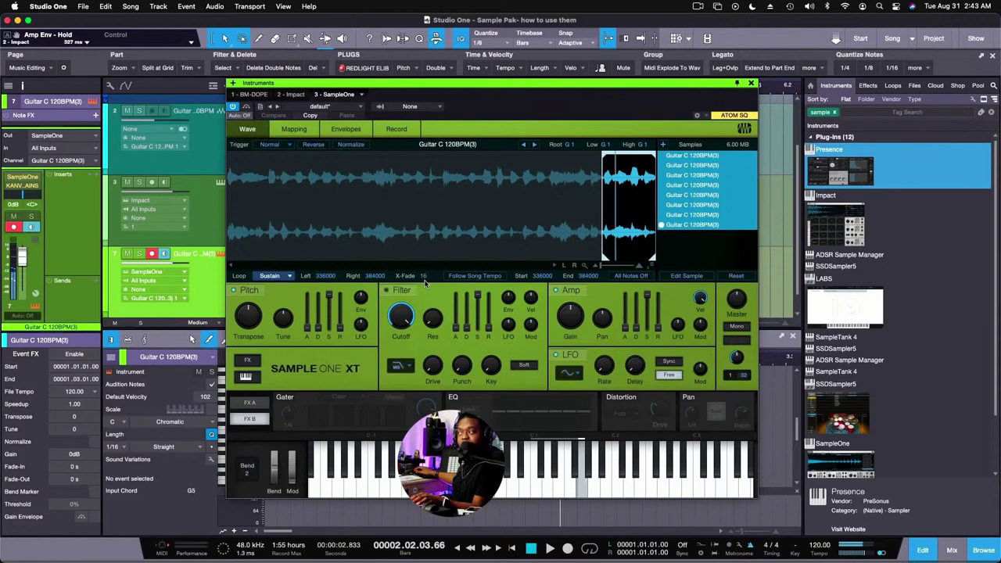
scroll(426, 278, "up", 3)
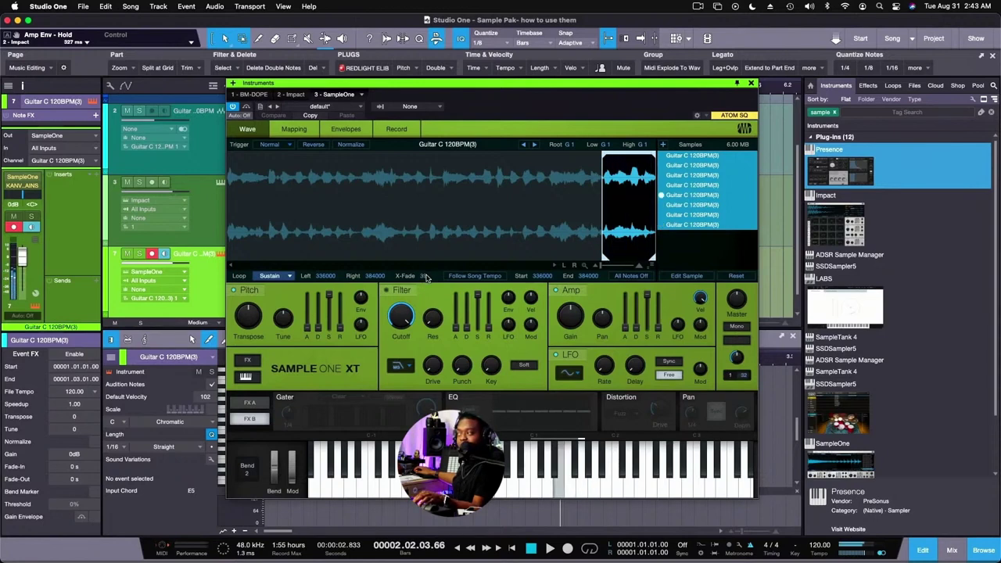
scroll(427, 277, "up", 1)
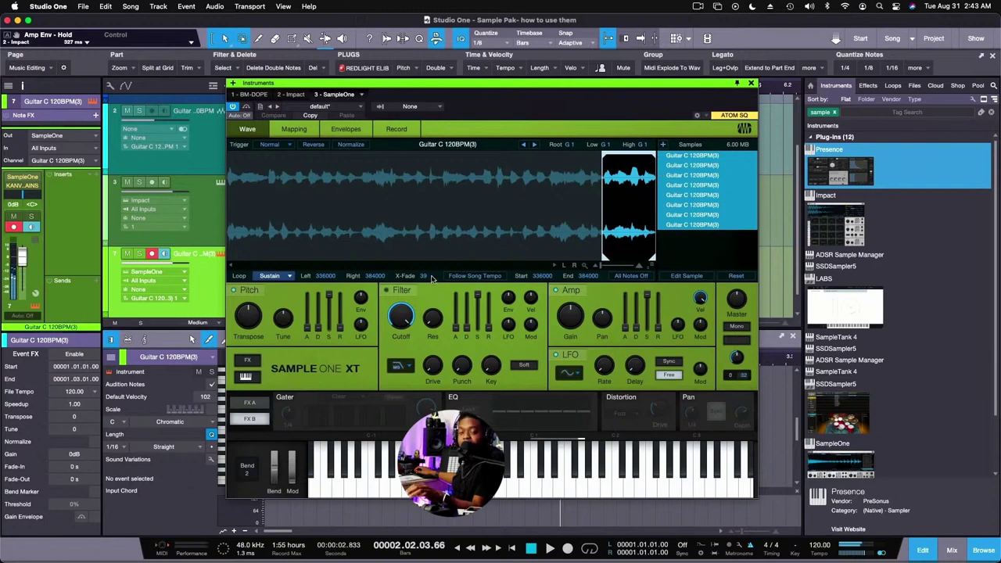
left_click(446, 274)
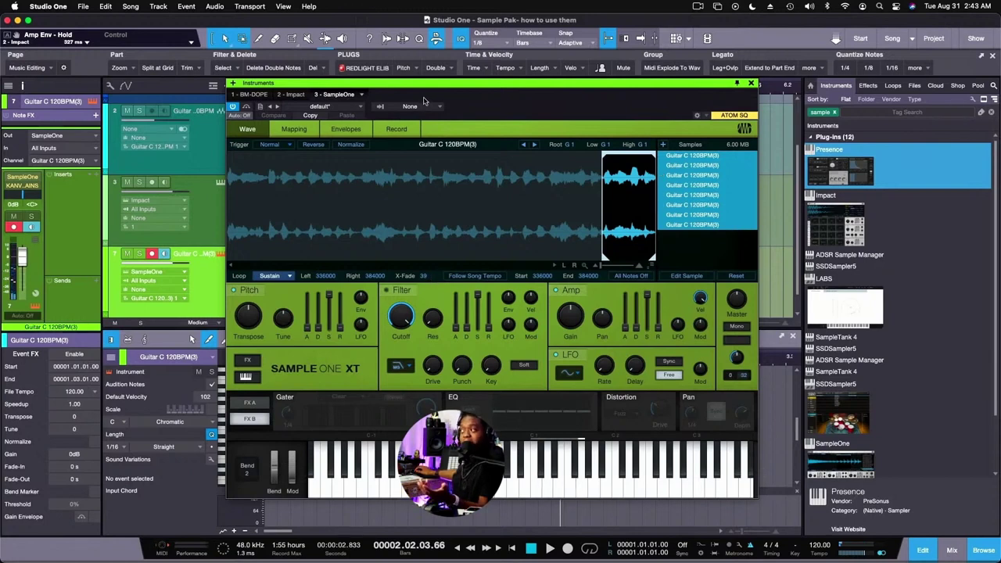
left_click_drag(422, 88, 445, 117)
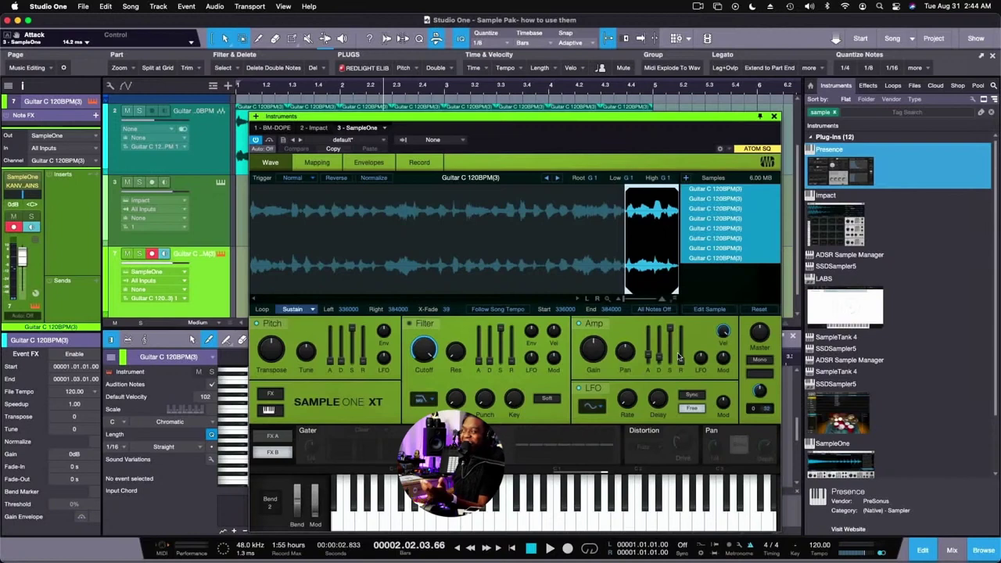
Step: Record a two-bar guitar-slice part on track 7 from bar 5, then select all its notes
left_click(721, 356)
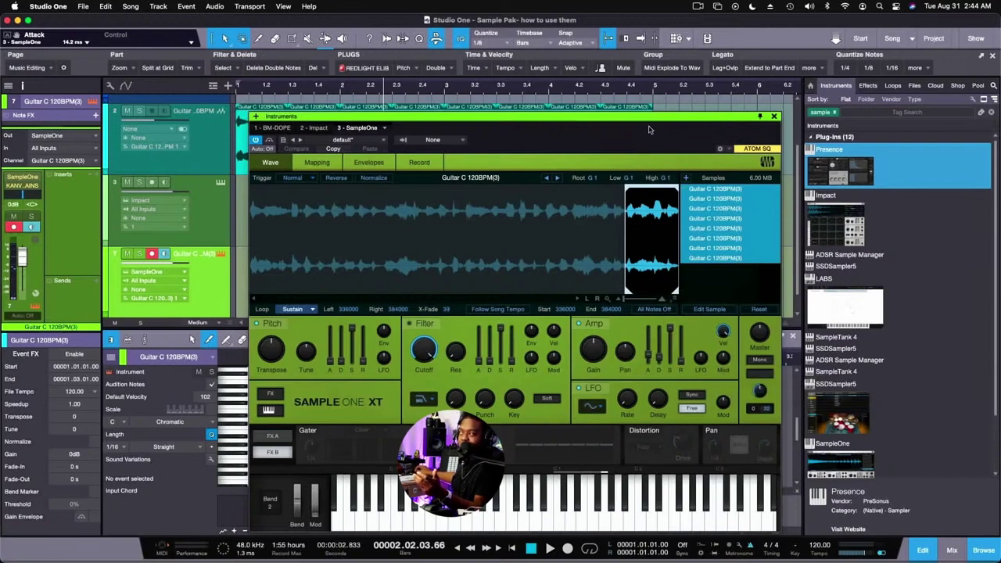
left_click_drag(653, 121, 798, 267)
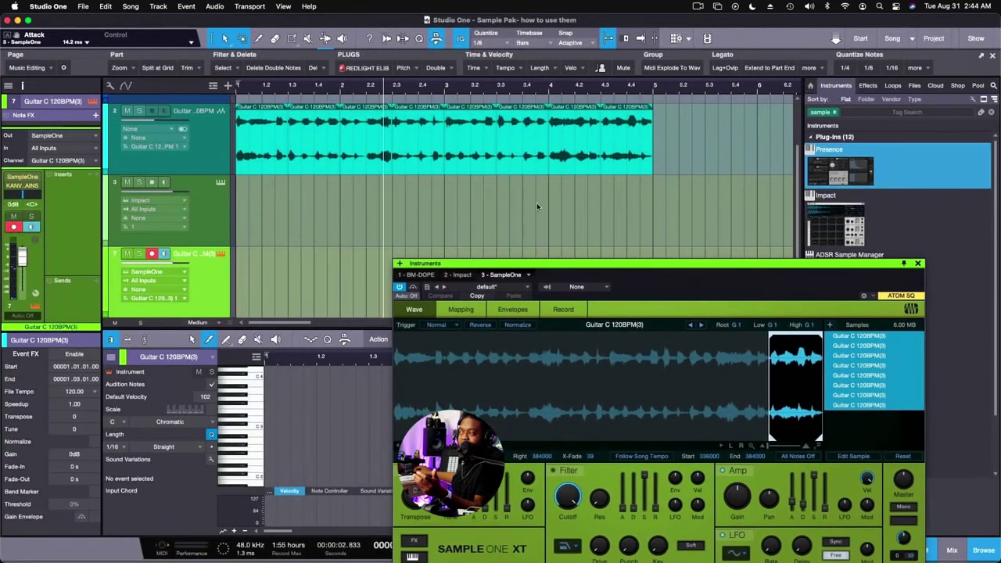
scroll(423, 182, "down", 1)
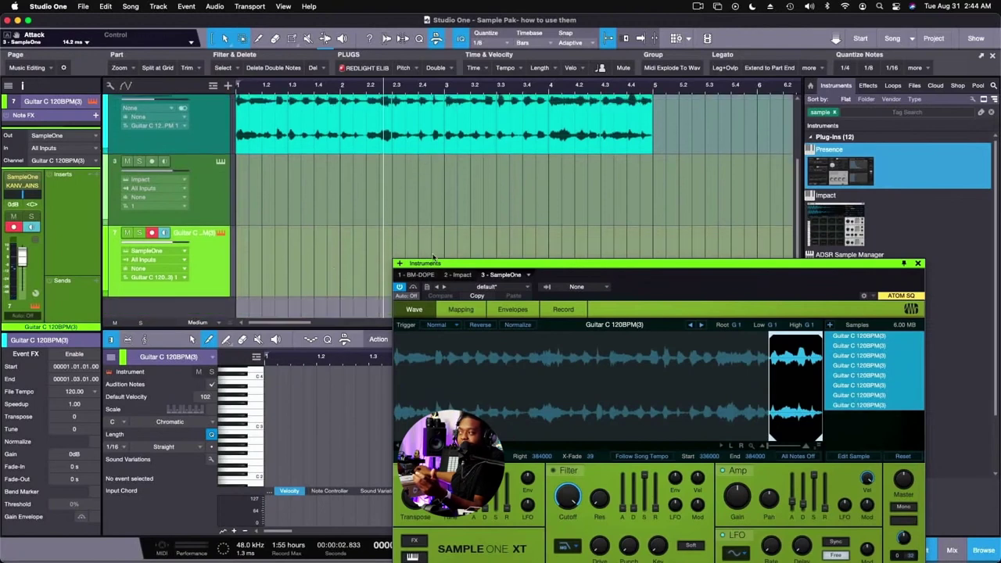
left_click_drag(463, 267, 645, 162)
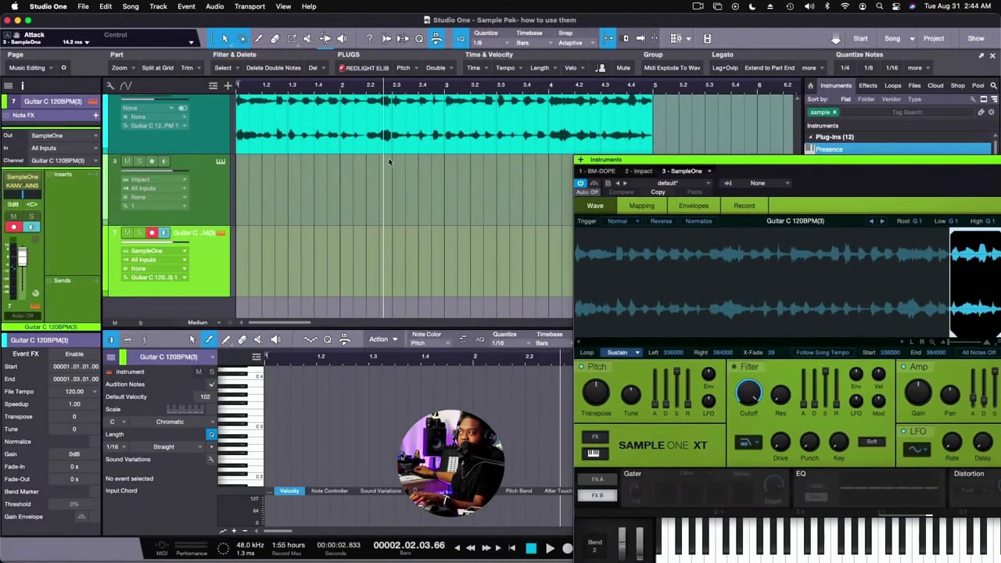
left_click(656, 93)
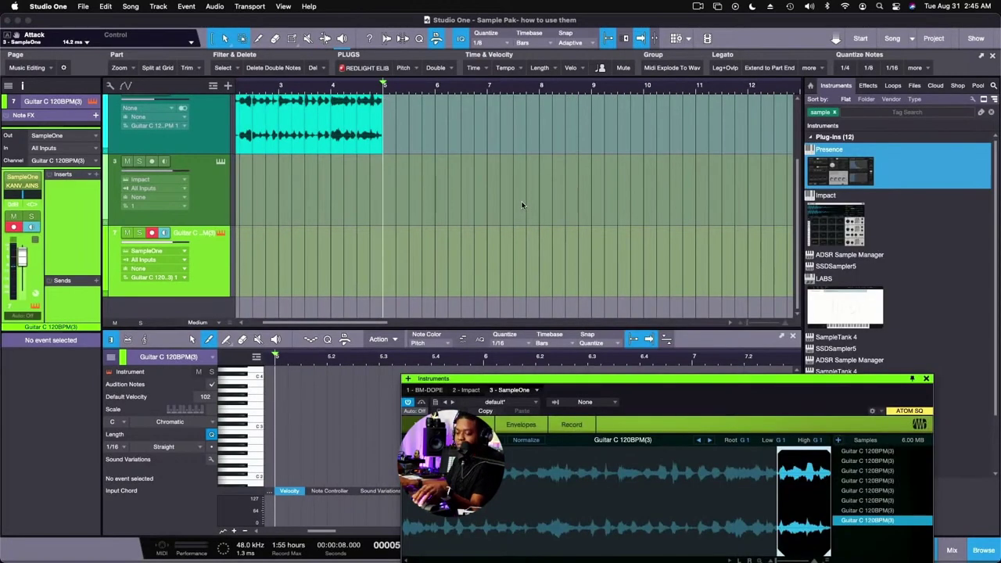
key("KP_Multiply")
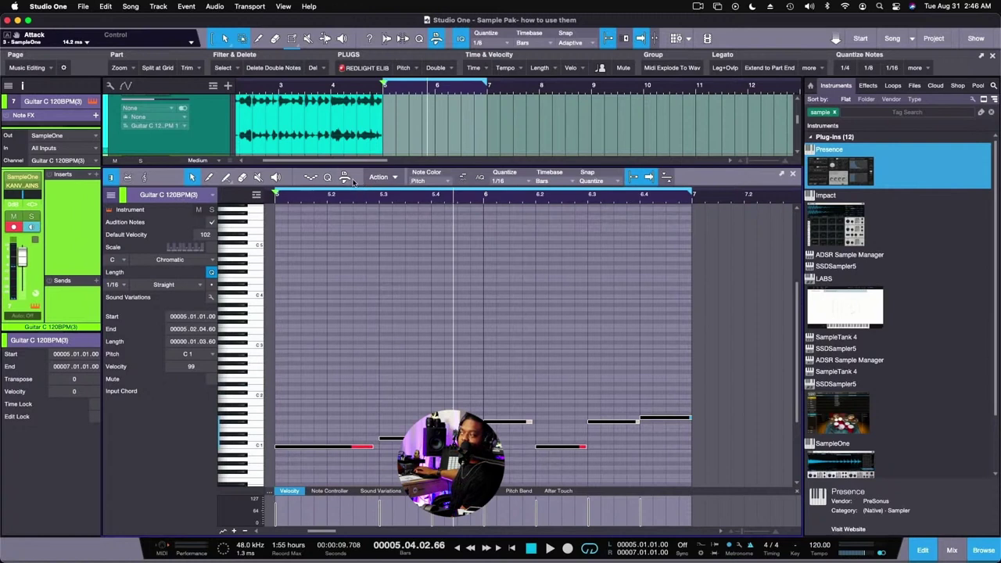
left_click(346, 178)
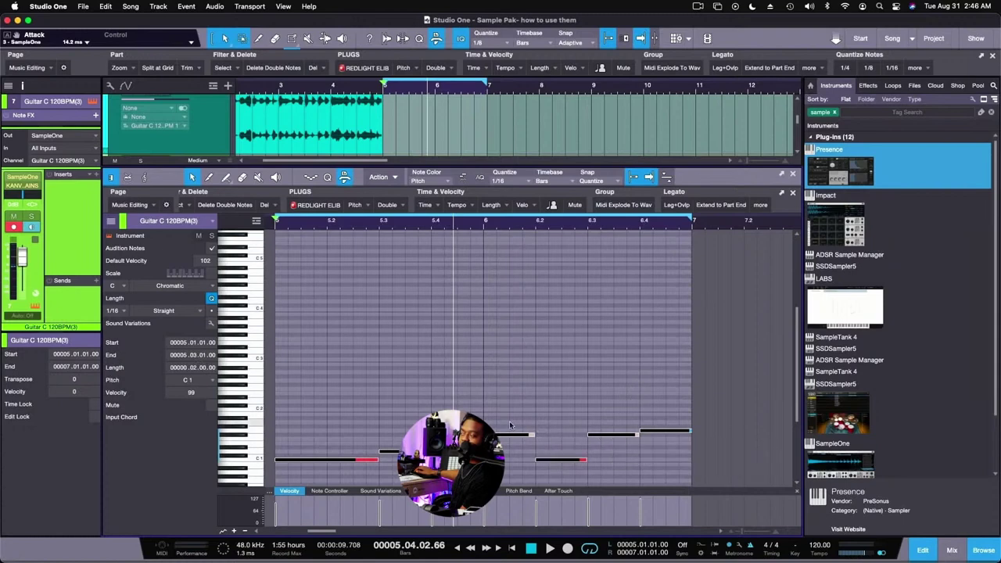
key("super+a")
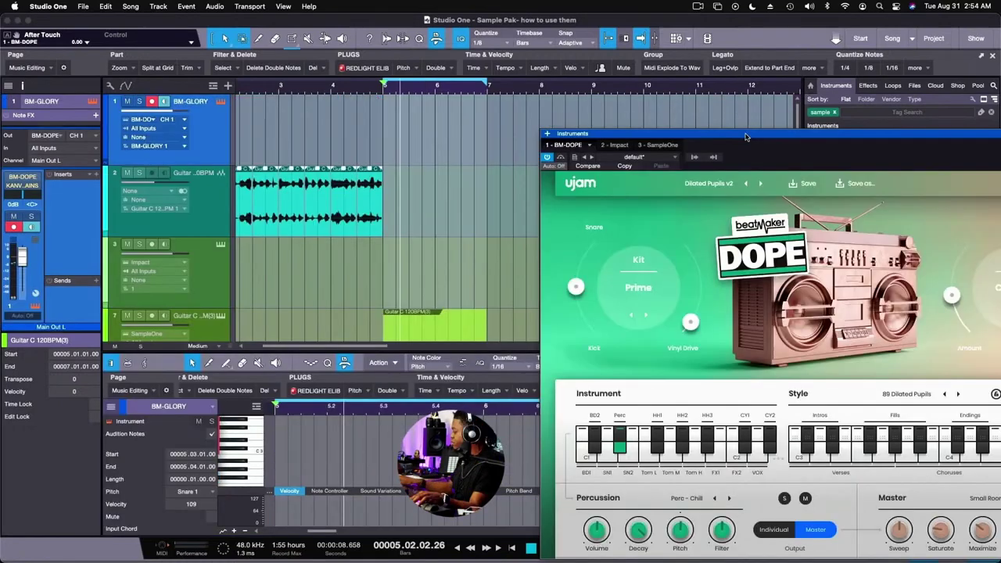
Step: Record a beatmaker drum pattern from bar 5, then reselect the guitar sampler track
key("space")
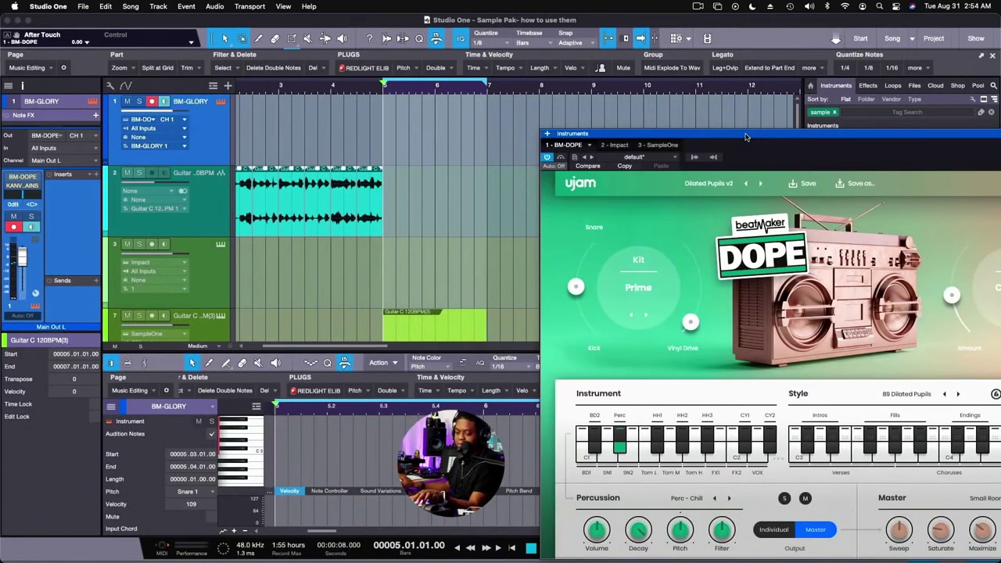
key("KP_Multiply")
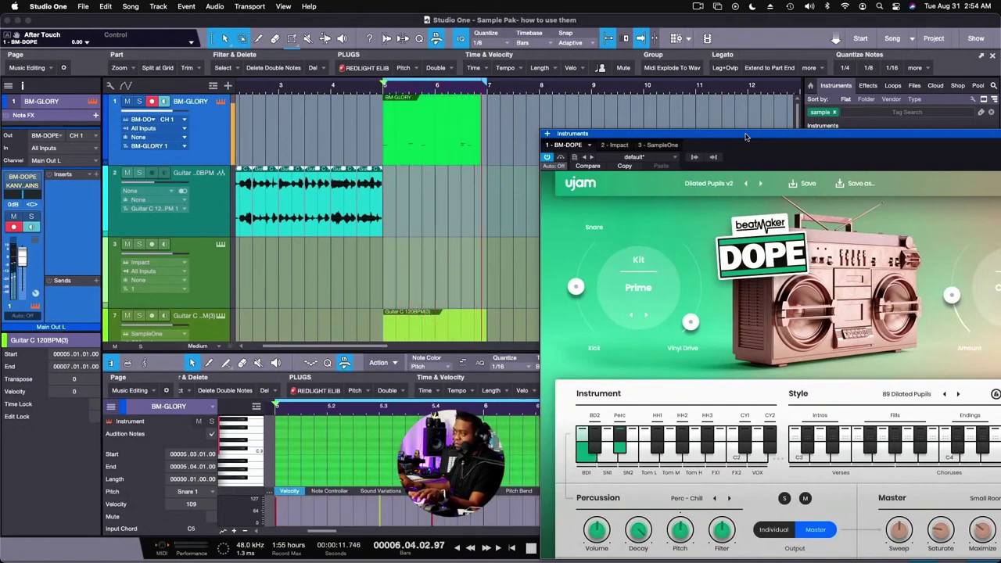
key("ctrl+Tab")
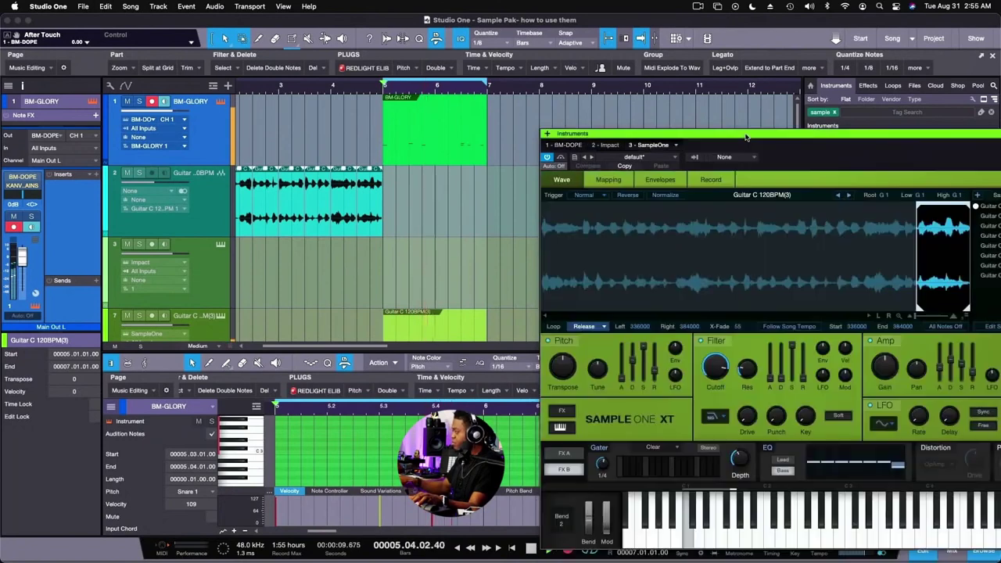
left_click(745, 137)
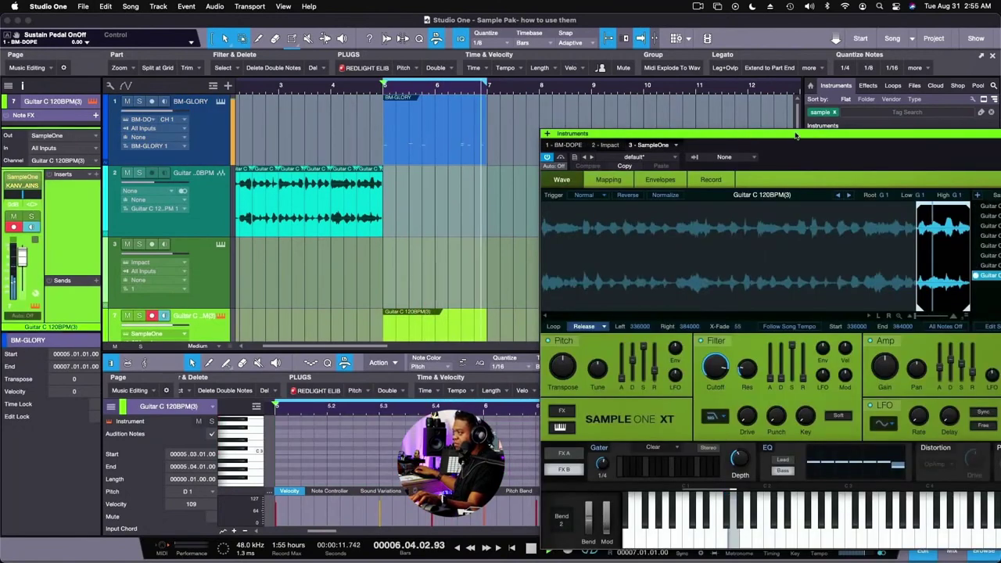
left_click_drag(796, 136, 797, 235)
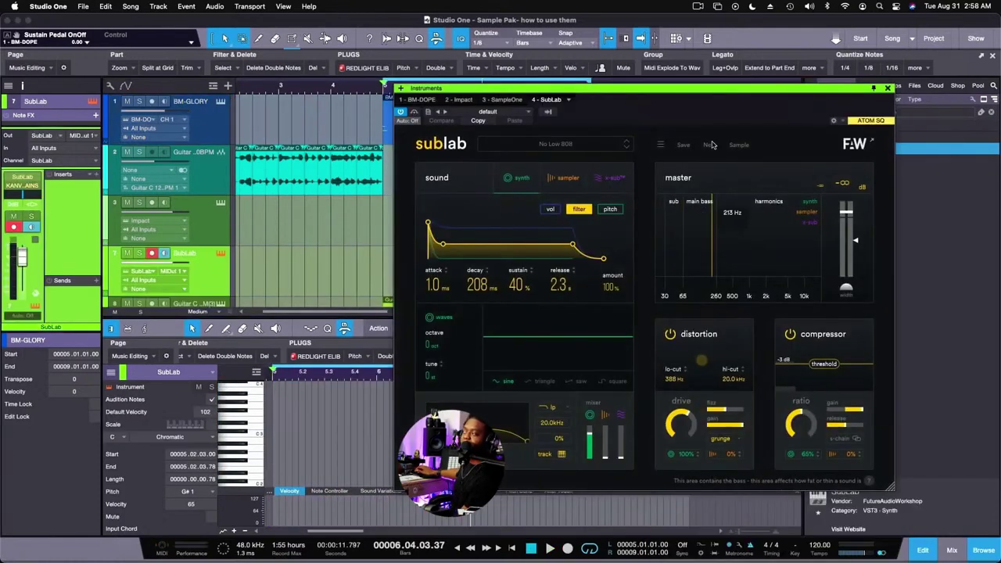
Step: Shorten the guitar track's Room Reverb length to 300 ms
left_click_drag(638, 93, 602, 90)
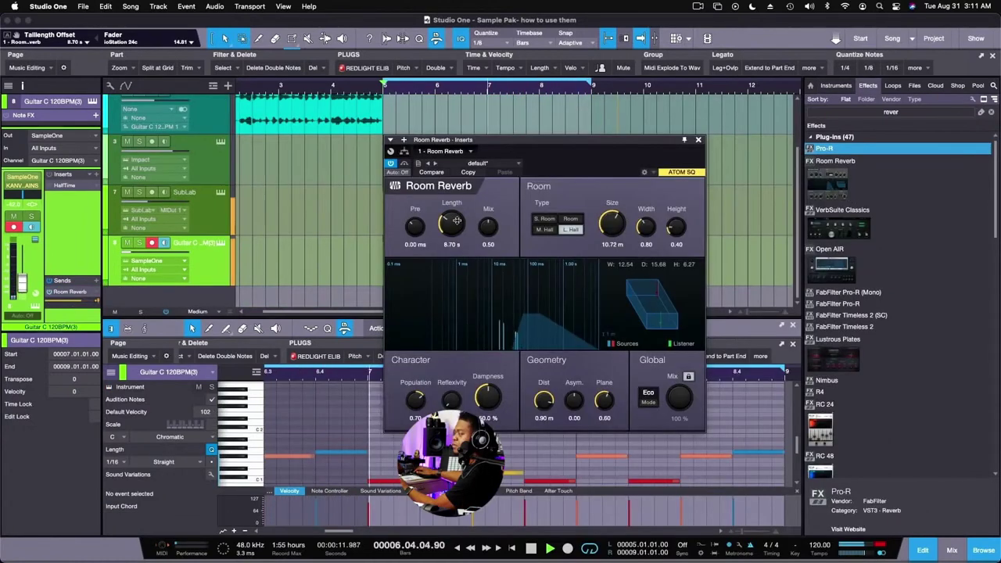
left_click_drag(456, 221, 452, 225)
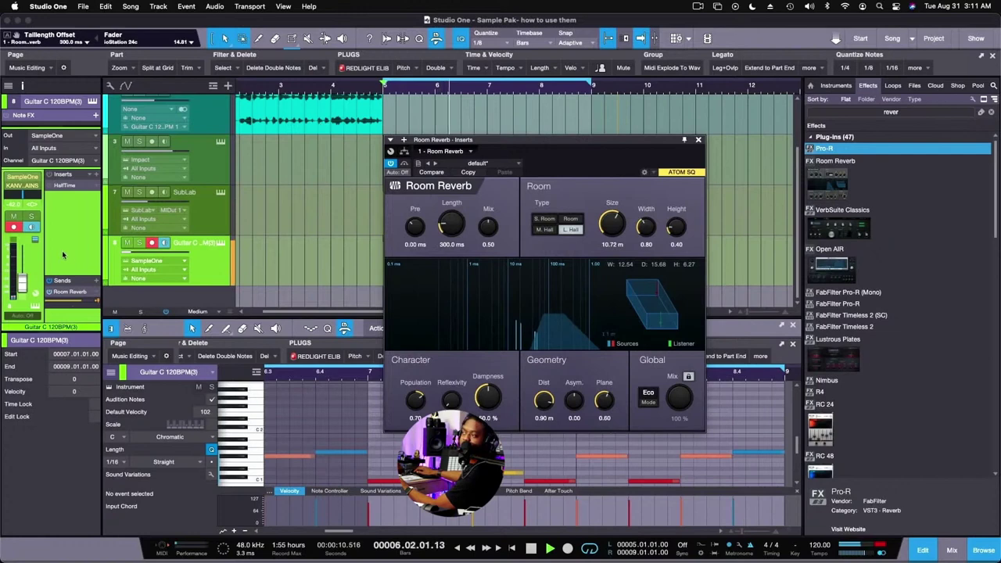
Step: Add RedlightDist distortion to the guitar sampler channel's inserts after HalfTime
left_click(368, 68)
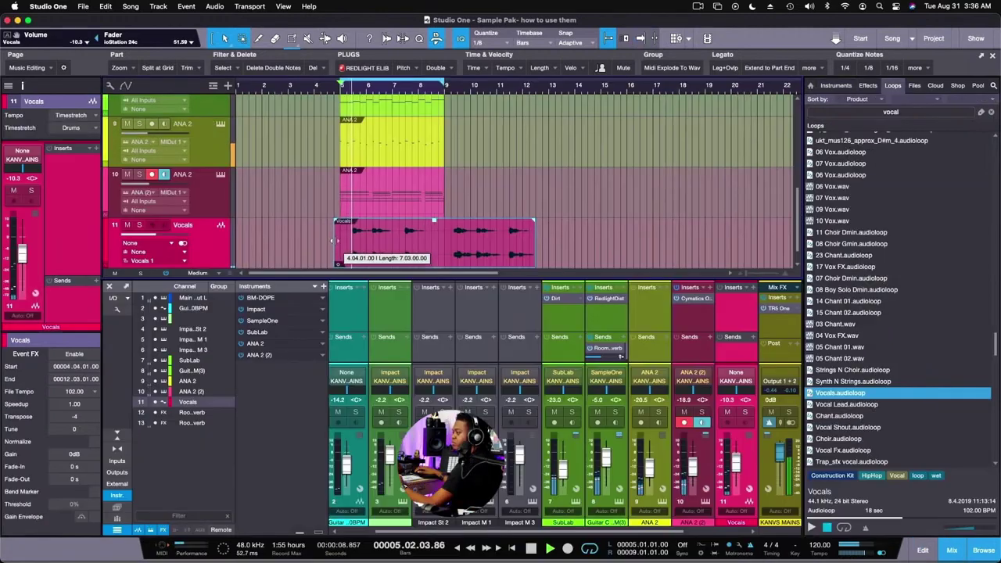
Step: Move the Vocals clip later, trim its end, and select bars 5.4–6.3 of the tambourine loop
left_click_drag(330, 235, 398, 232)
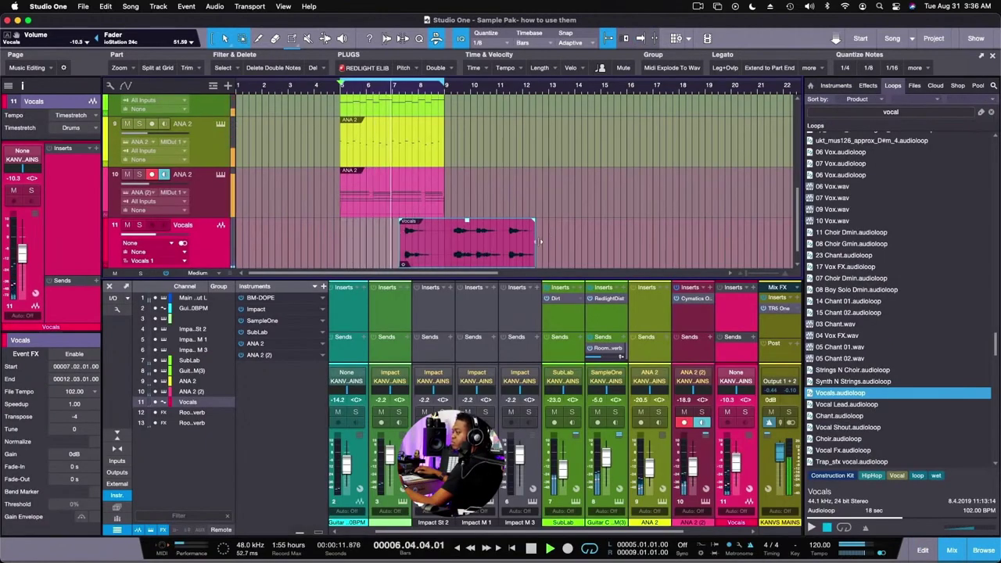
left_click_drag(523, 244, 432, 245)
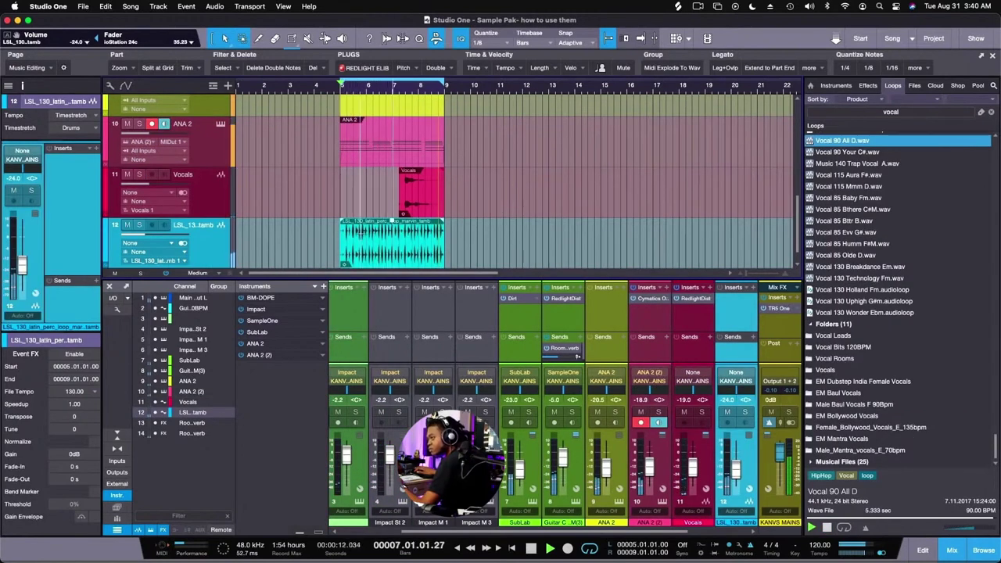
left_click_drag(361, 247, 383, 243)
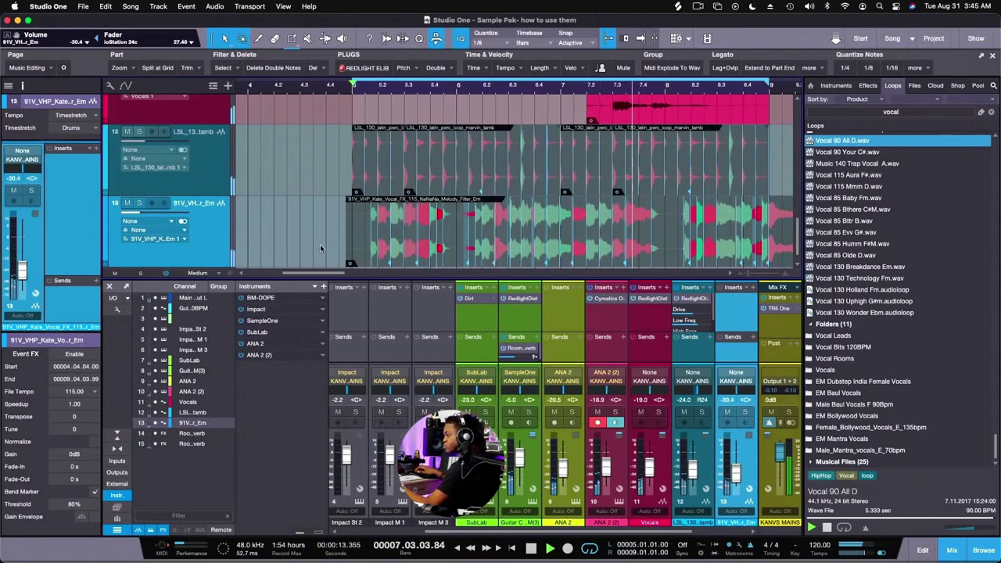
Step: Trim the end of the 91V_VHP_Kate NaNaNa vocal FX loop
scroll(320, 244, "right", 2)
scroll(336, 251, "right", 1)
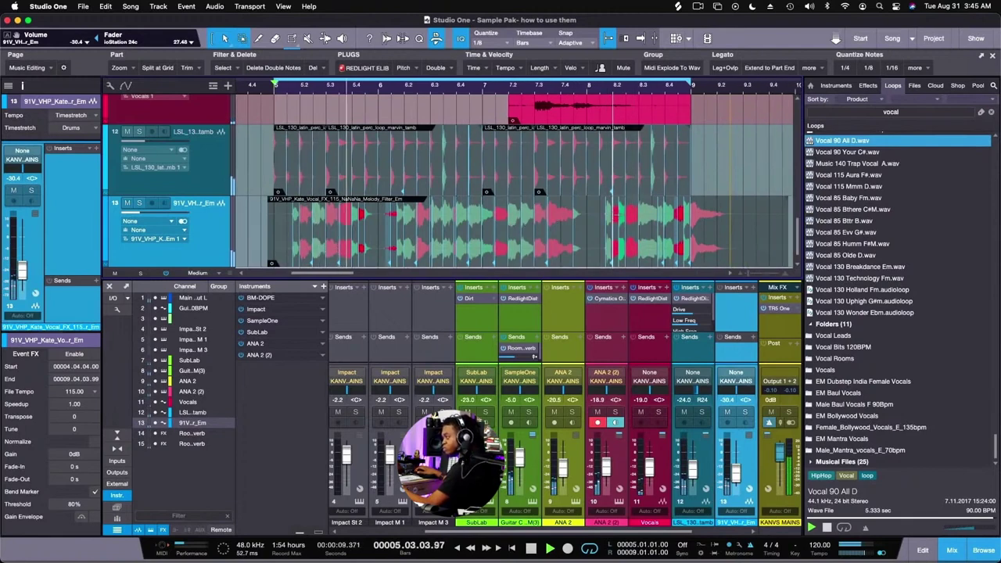
left_click_drag(787, 231, 741, 231)
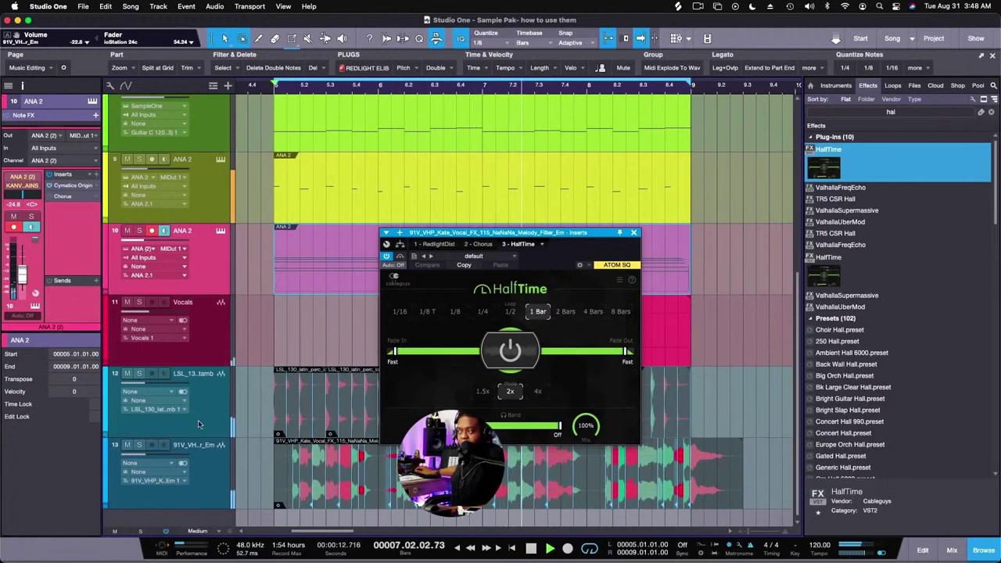
left_click(139, 373)
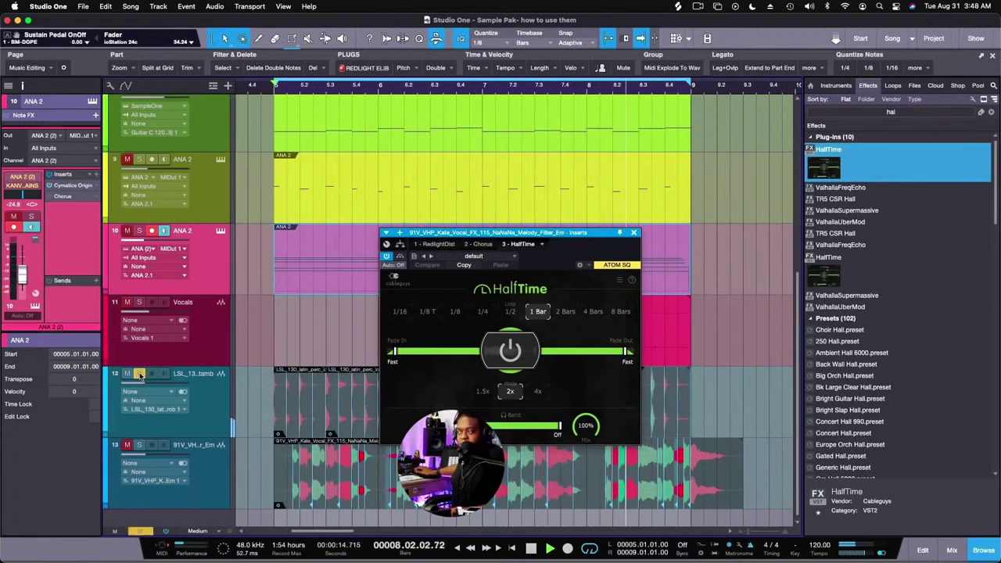
left_click(139, 374)
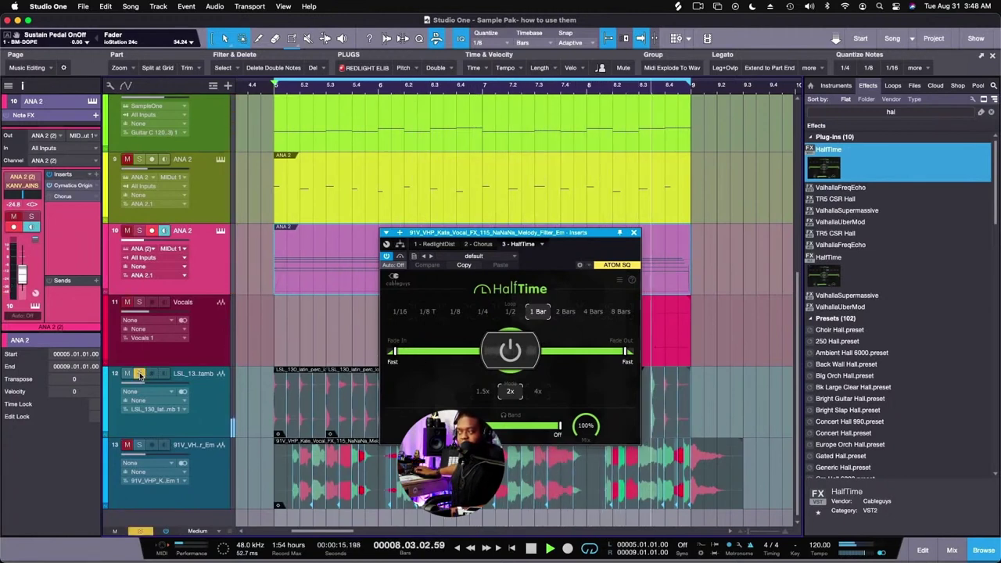
left_click(140, 445)
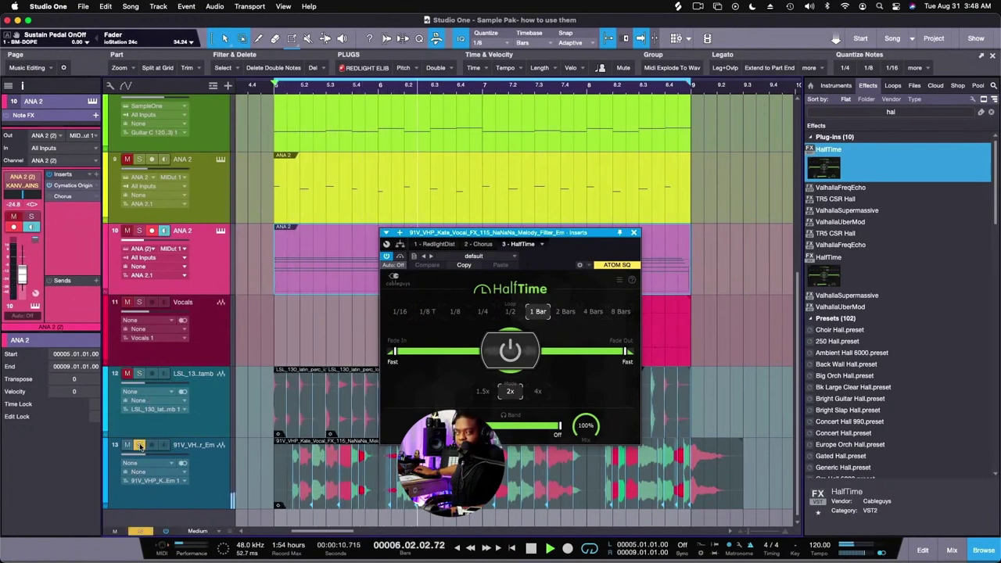
left_click(140, 444)
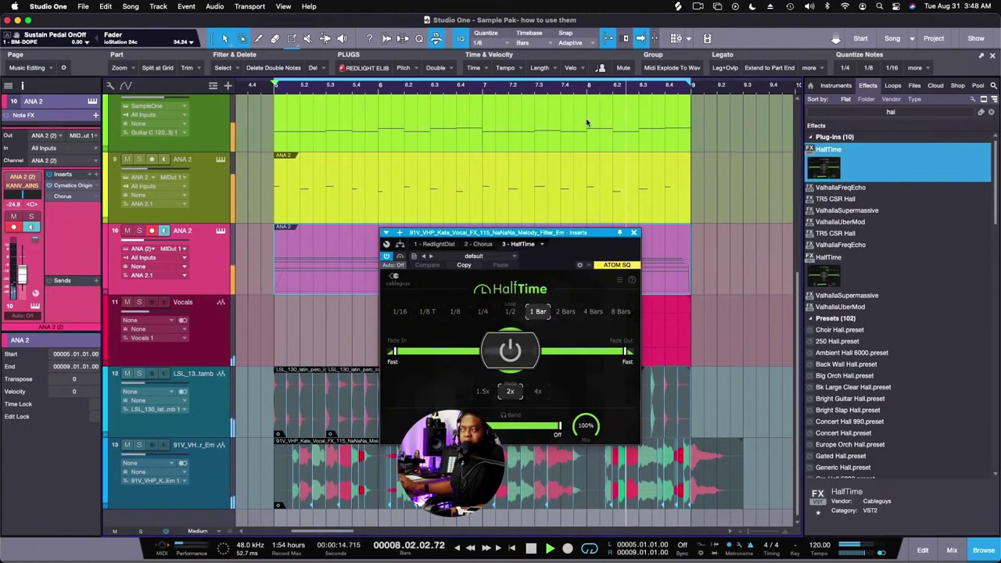
key("space")
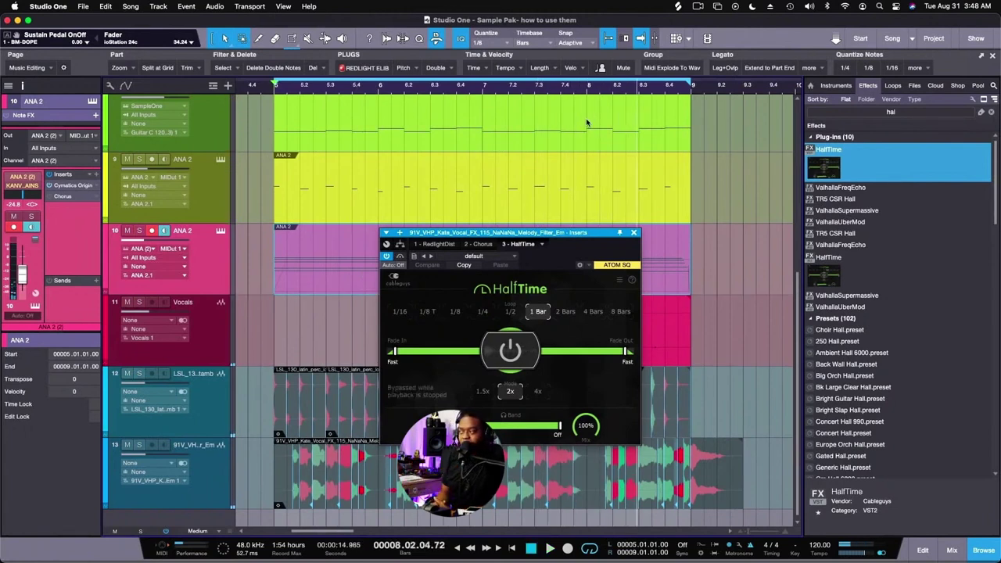